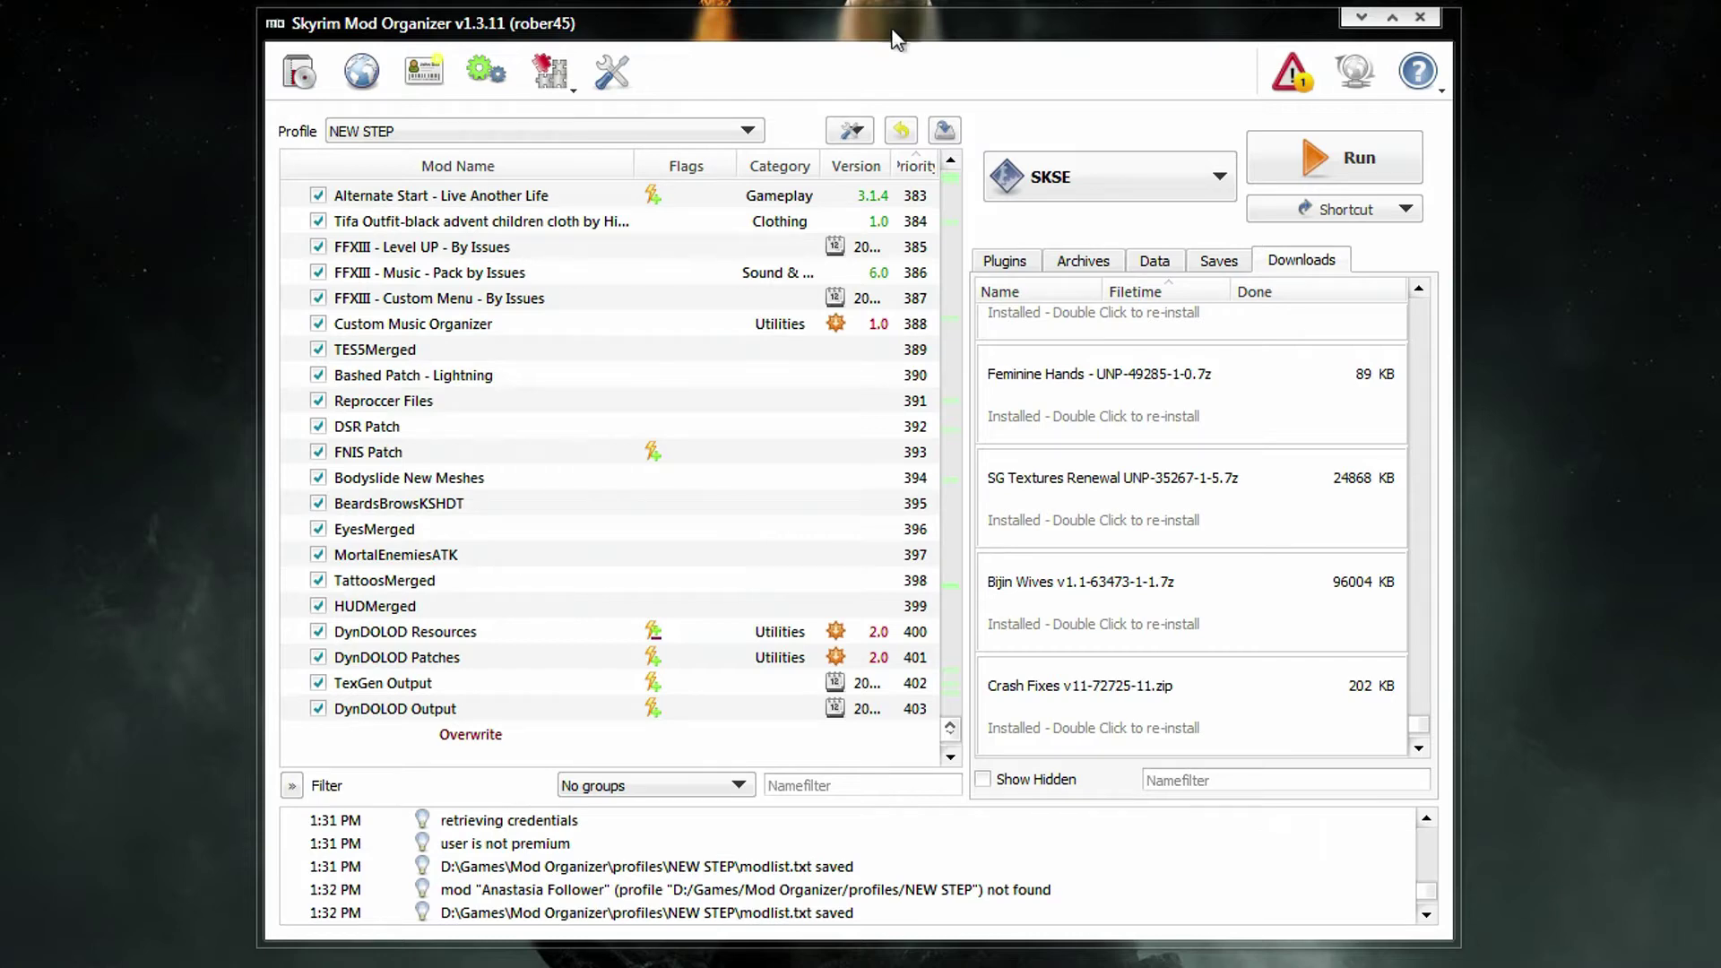
- Check the Nexus automatic log-in settings, including the username and password fields, and confirm the settings
{"action": "left_click", "coordinate": [633, 81]}
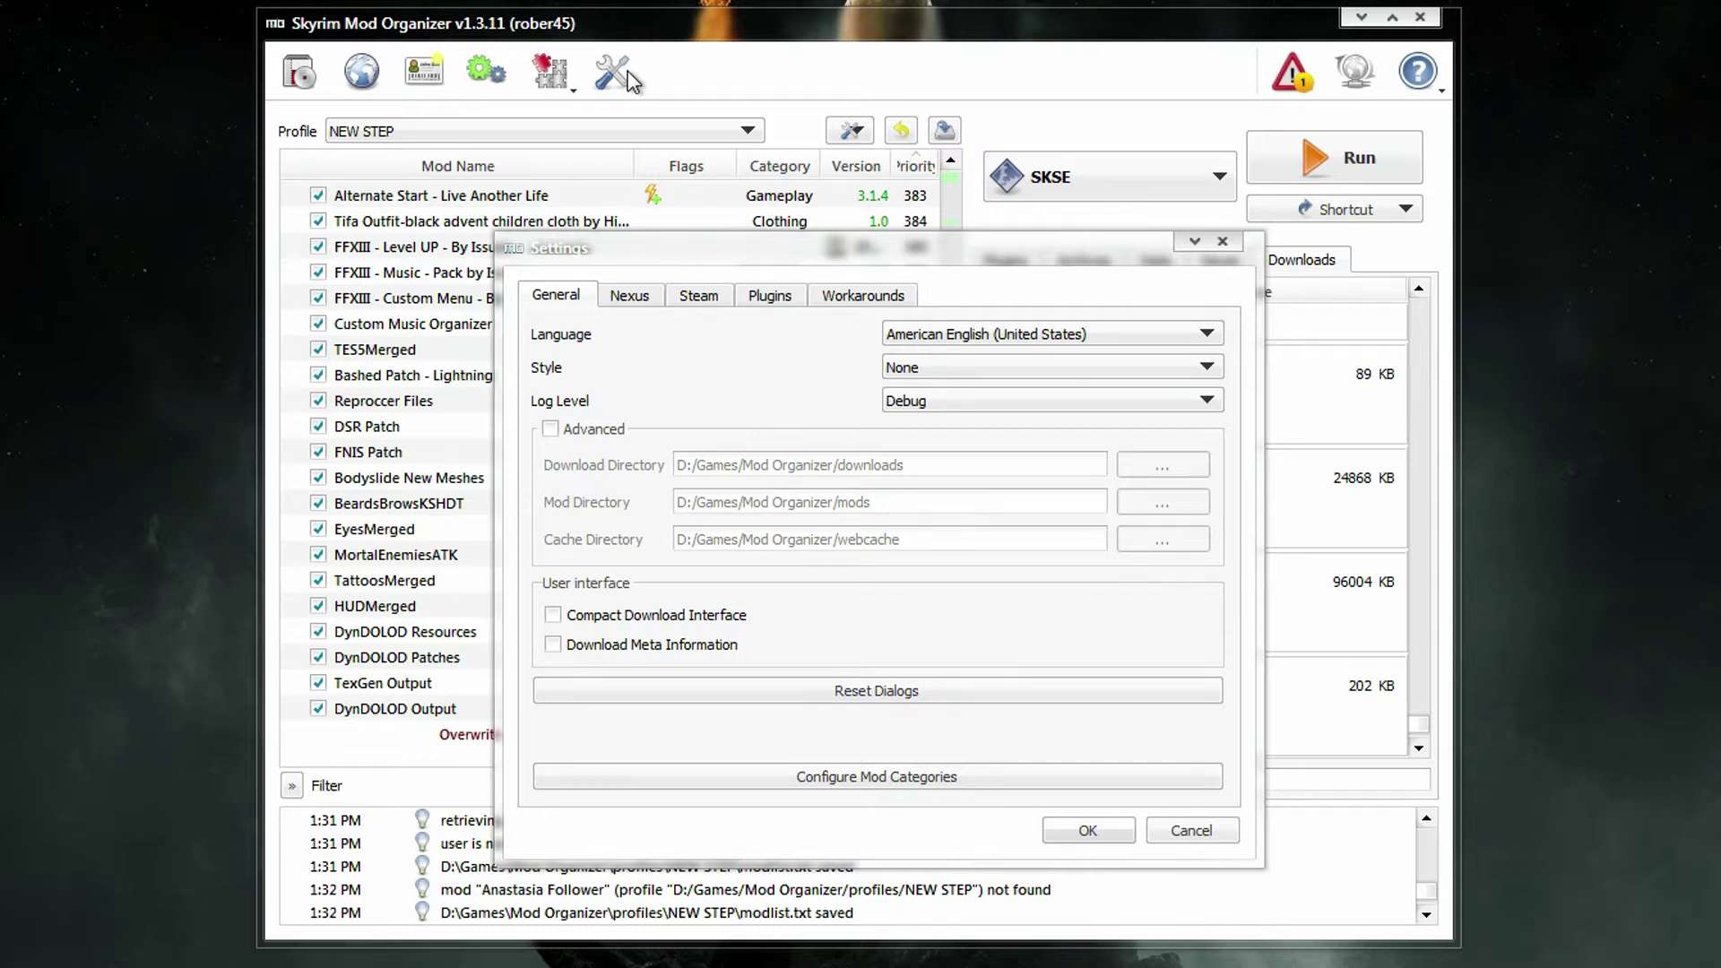
{"action": "left_click", "coordinate": [631, 299]}
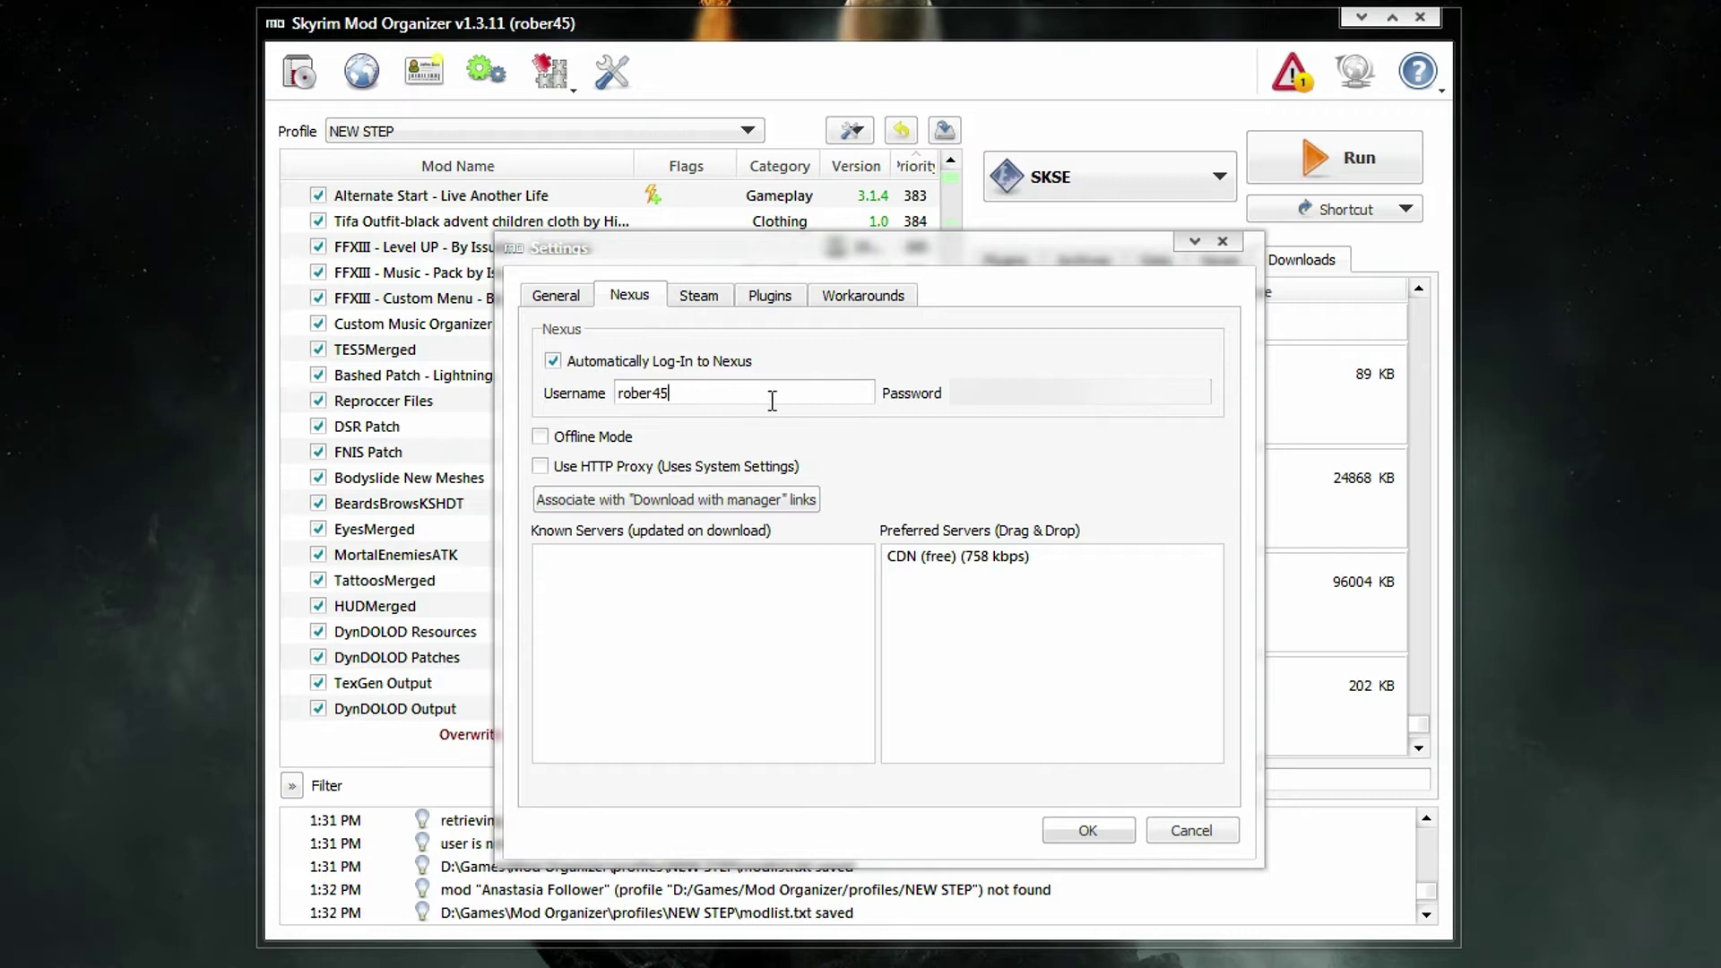
{"action": "left_click_drag", "start_coordinate": [771, 399], "coordinate": [548, 417]}
{"action": "left_click", "coordinate": [950, 405]}
{"action": "left_click", "coordinate": [1088, 832]}
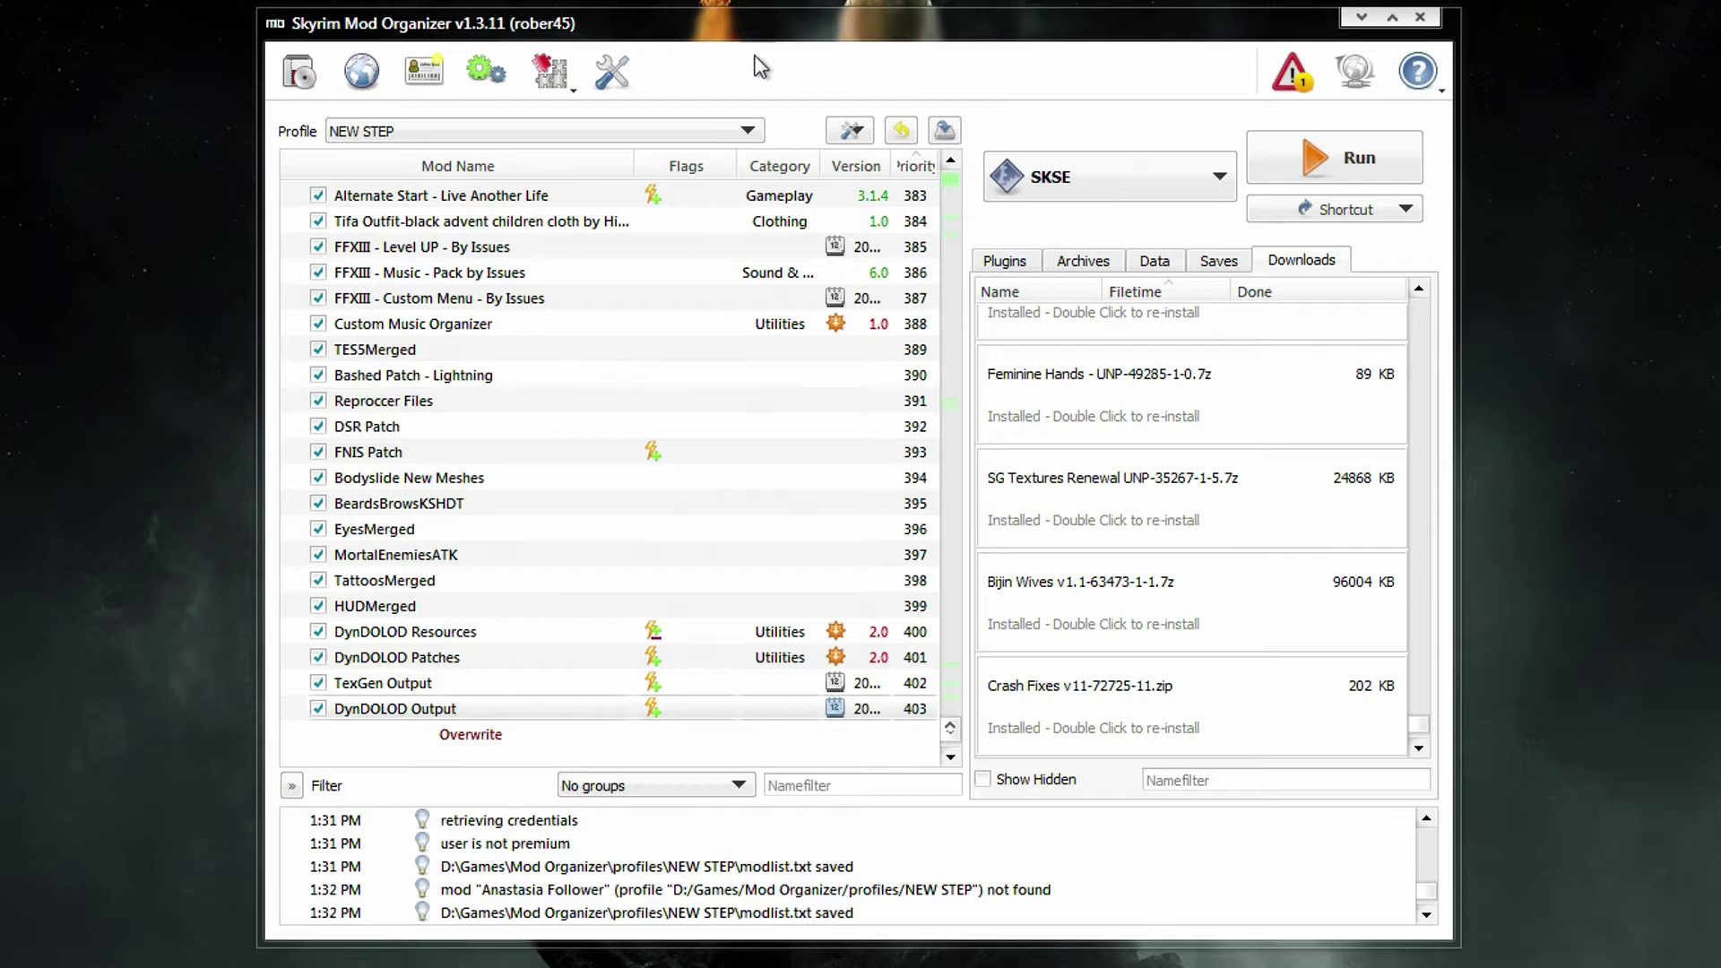
- Open the Skyrim Nexus website from the mod manager and close the duplicate browser tab
{"action": "left_click", "coordinate": [352, 79]}
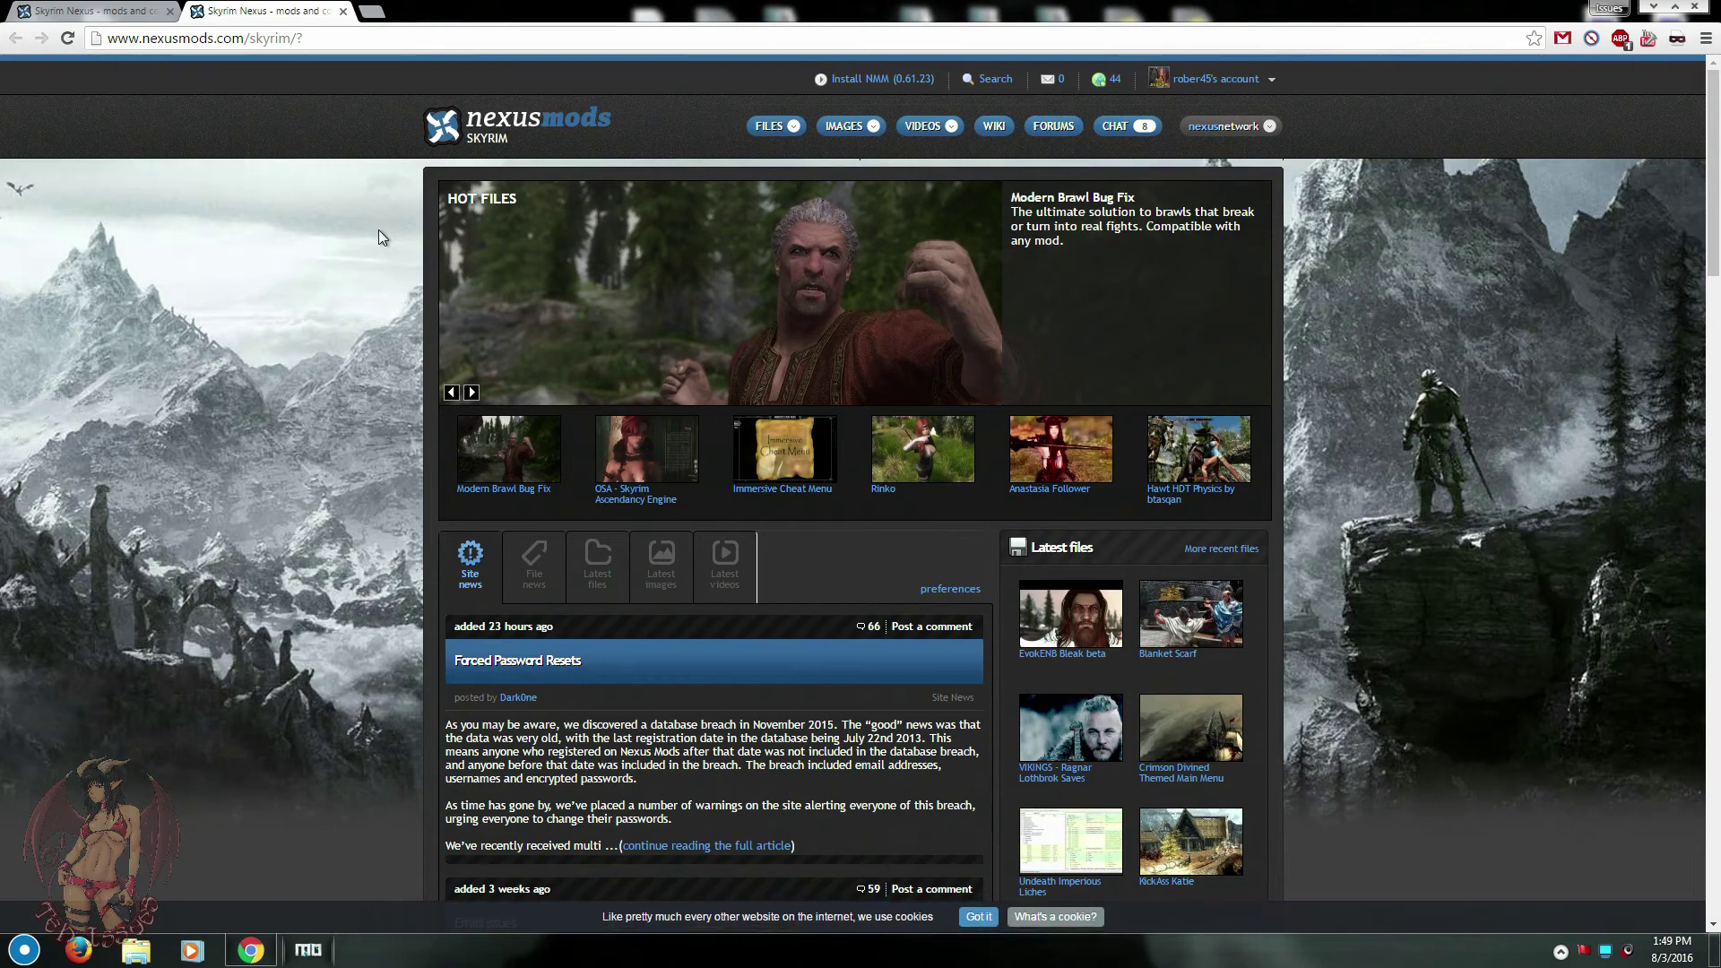
{"action": "left_click", "coordinate": [138, 11]}
{"action": "left_click", "coordinate": [170, 10]}
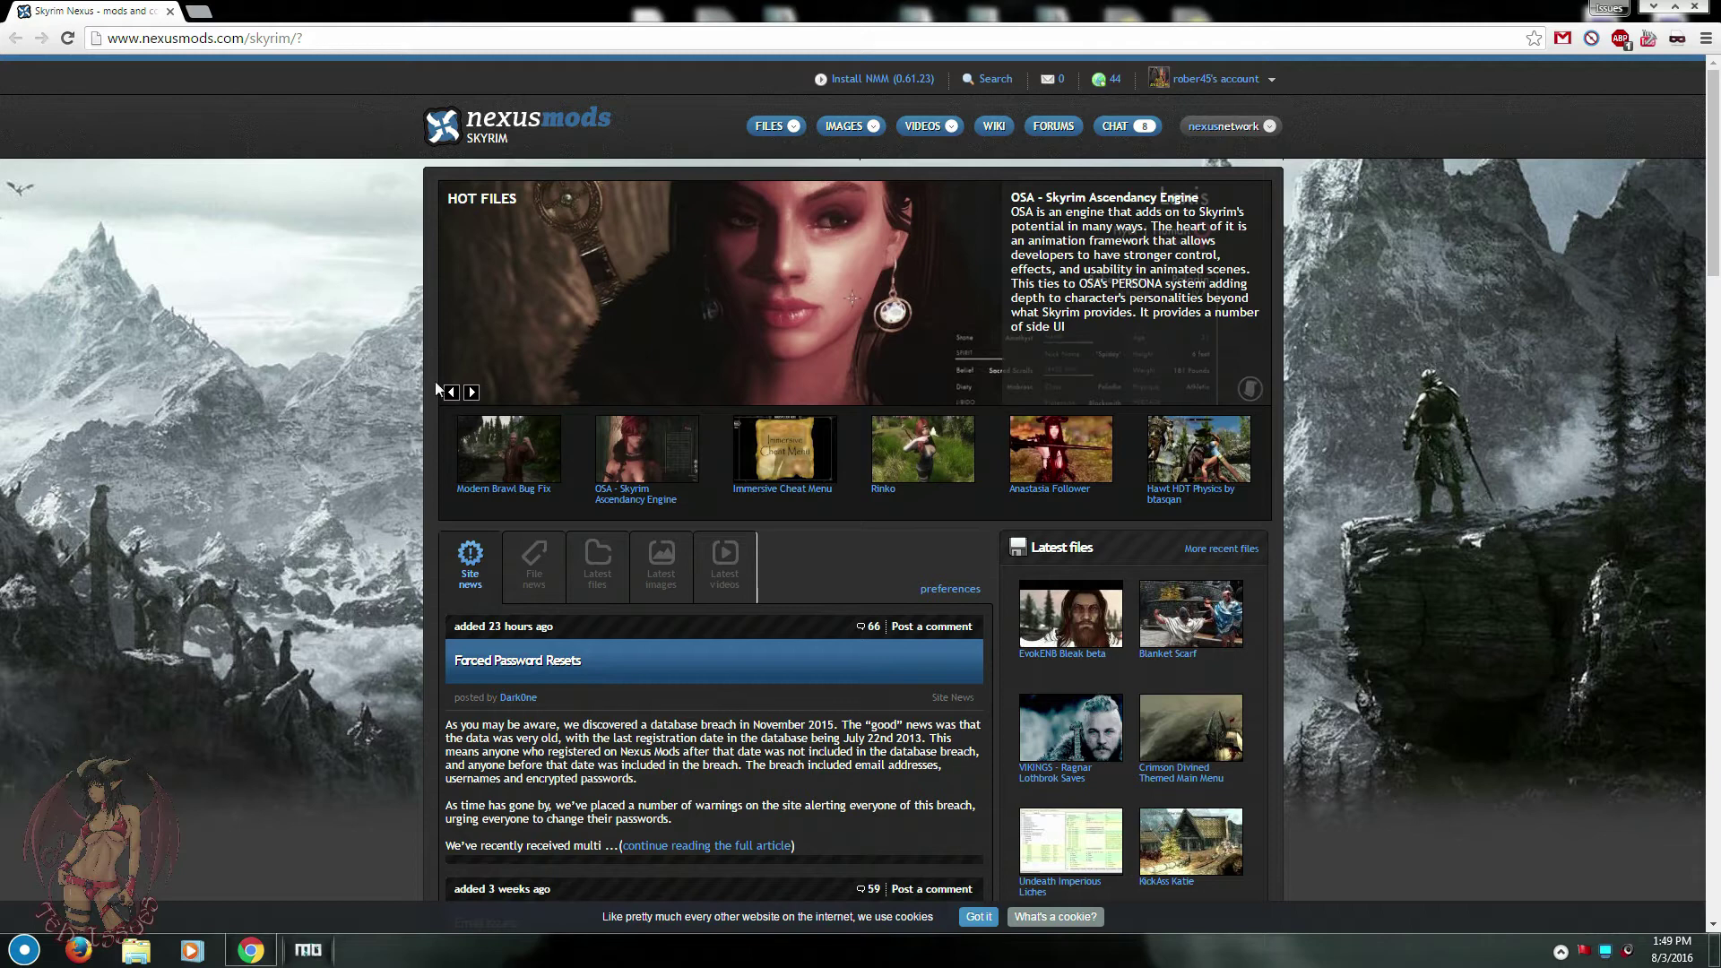
- Open the Immersive Cheat Menu mod page from the hot files and view its in-game menu screenshot
{"action": "mouse_move", "coordinate": [1198, 459]}
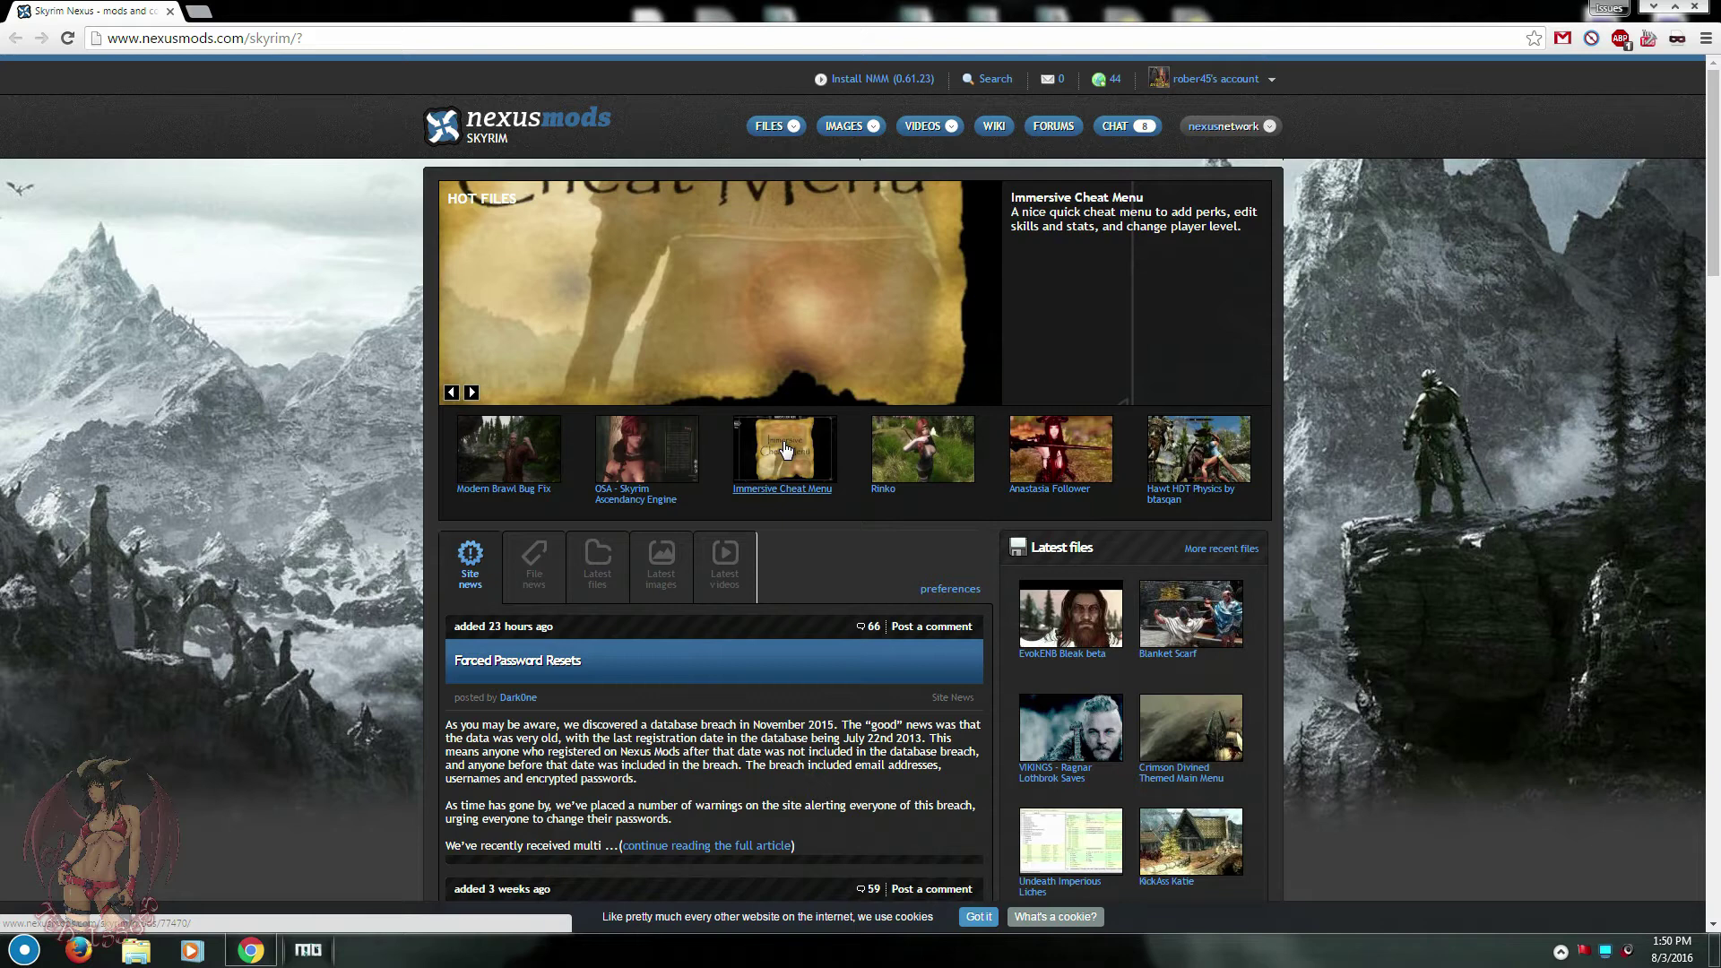
{"action": "left_click", "coordinate": [786, 448]}
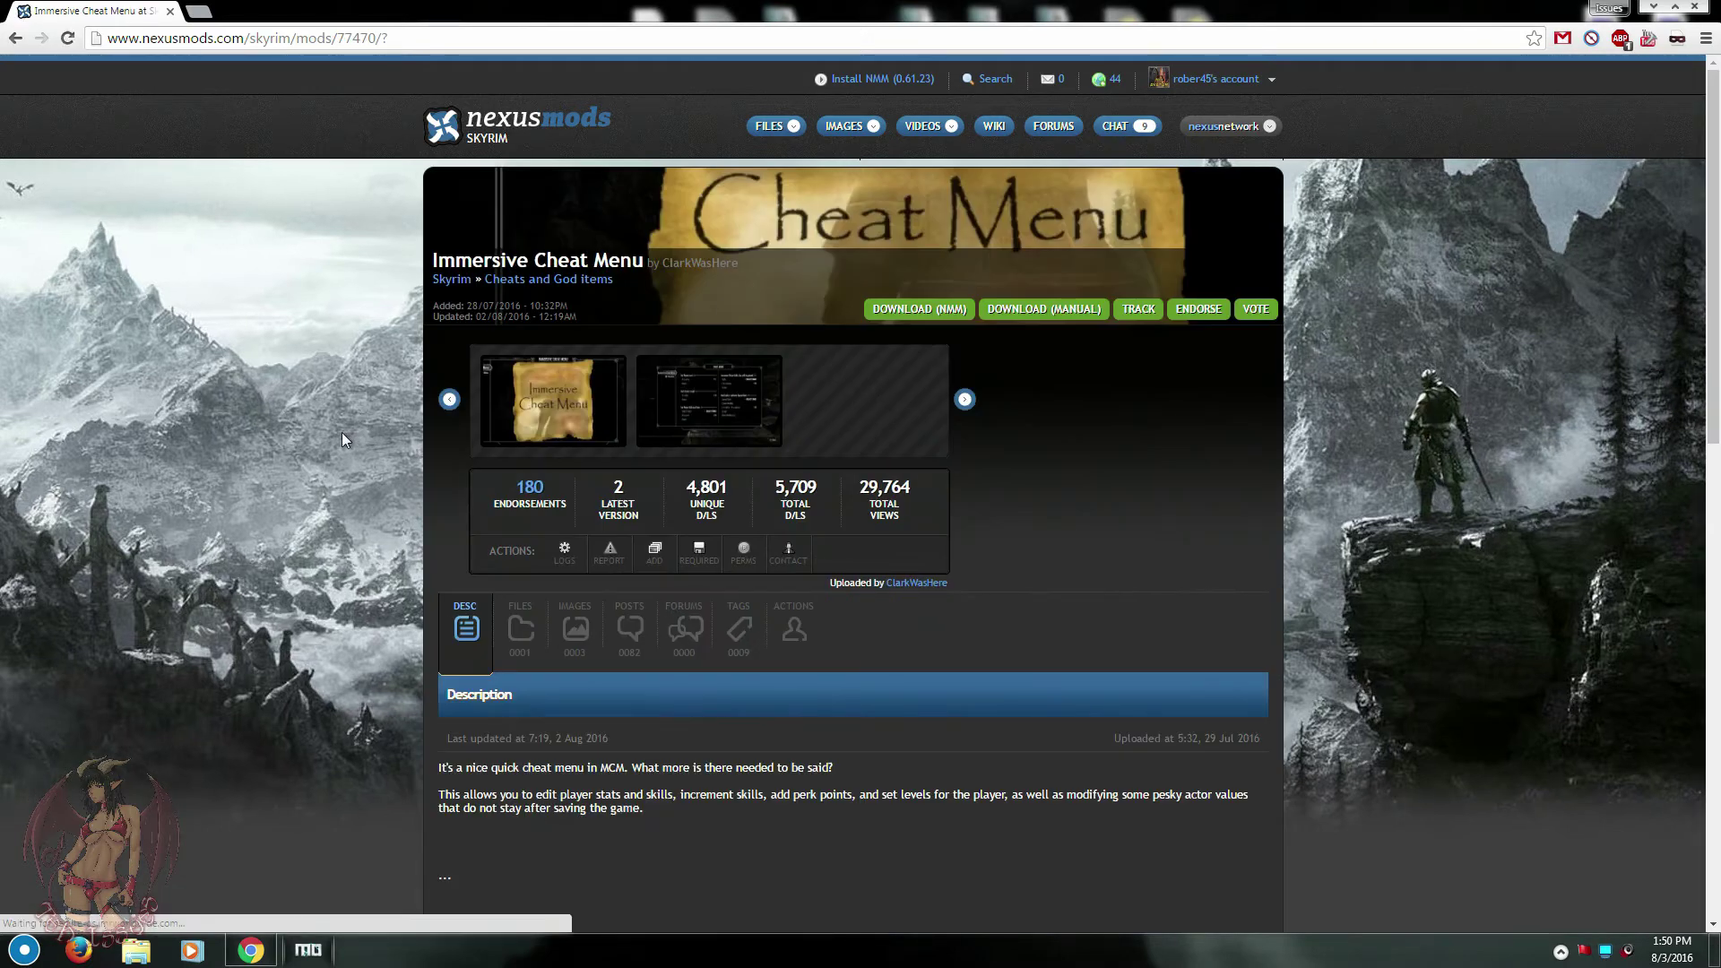
{"action": "left_click", "coordinate": [675, 413]}
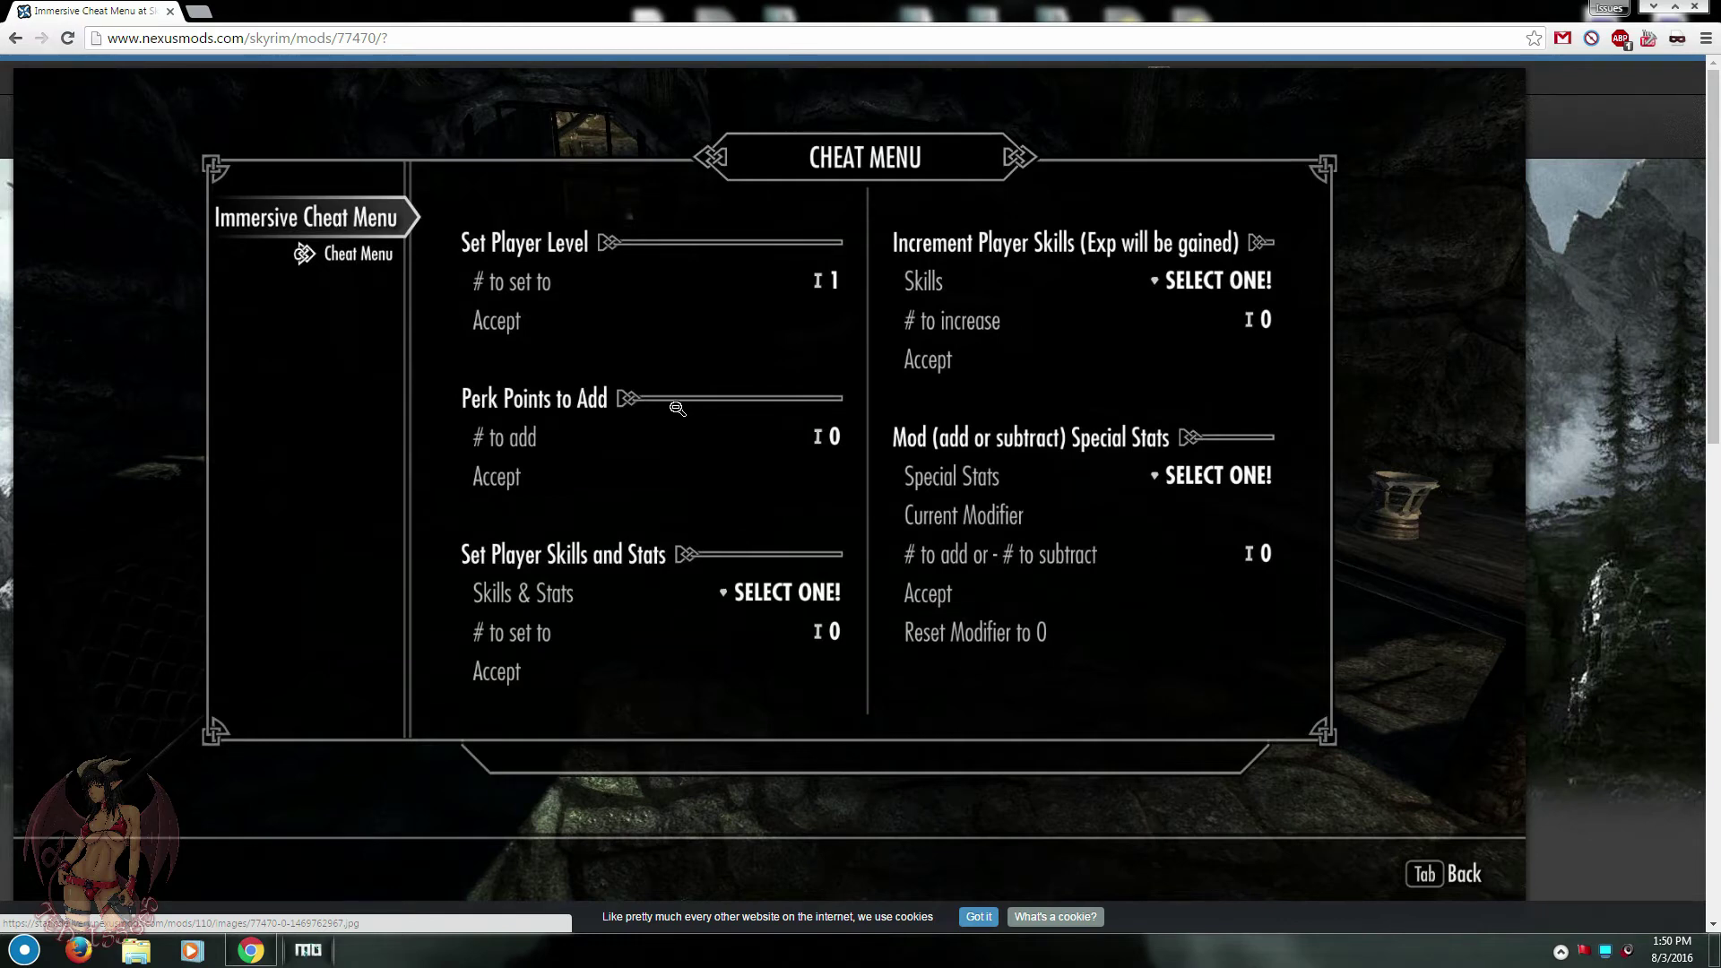
{"action": "left_click", "coordinate": [940, 336]}
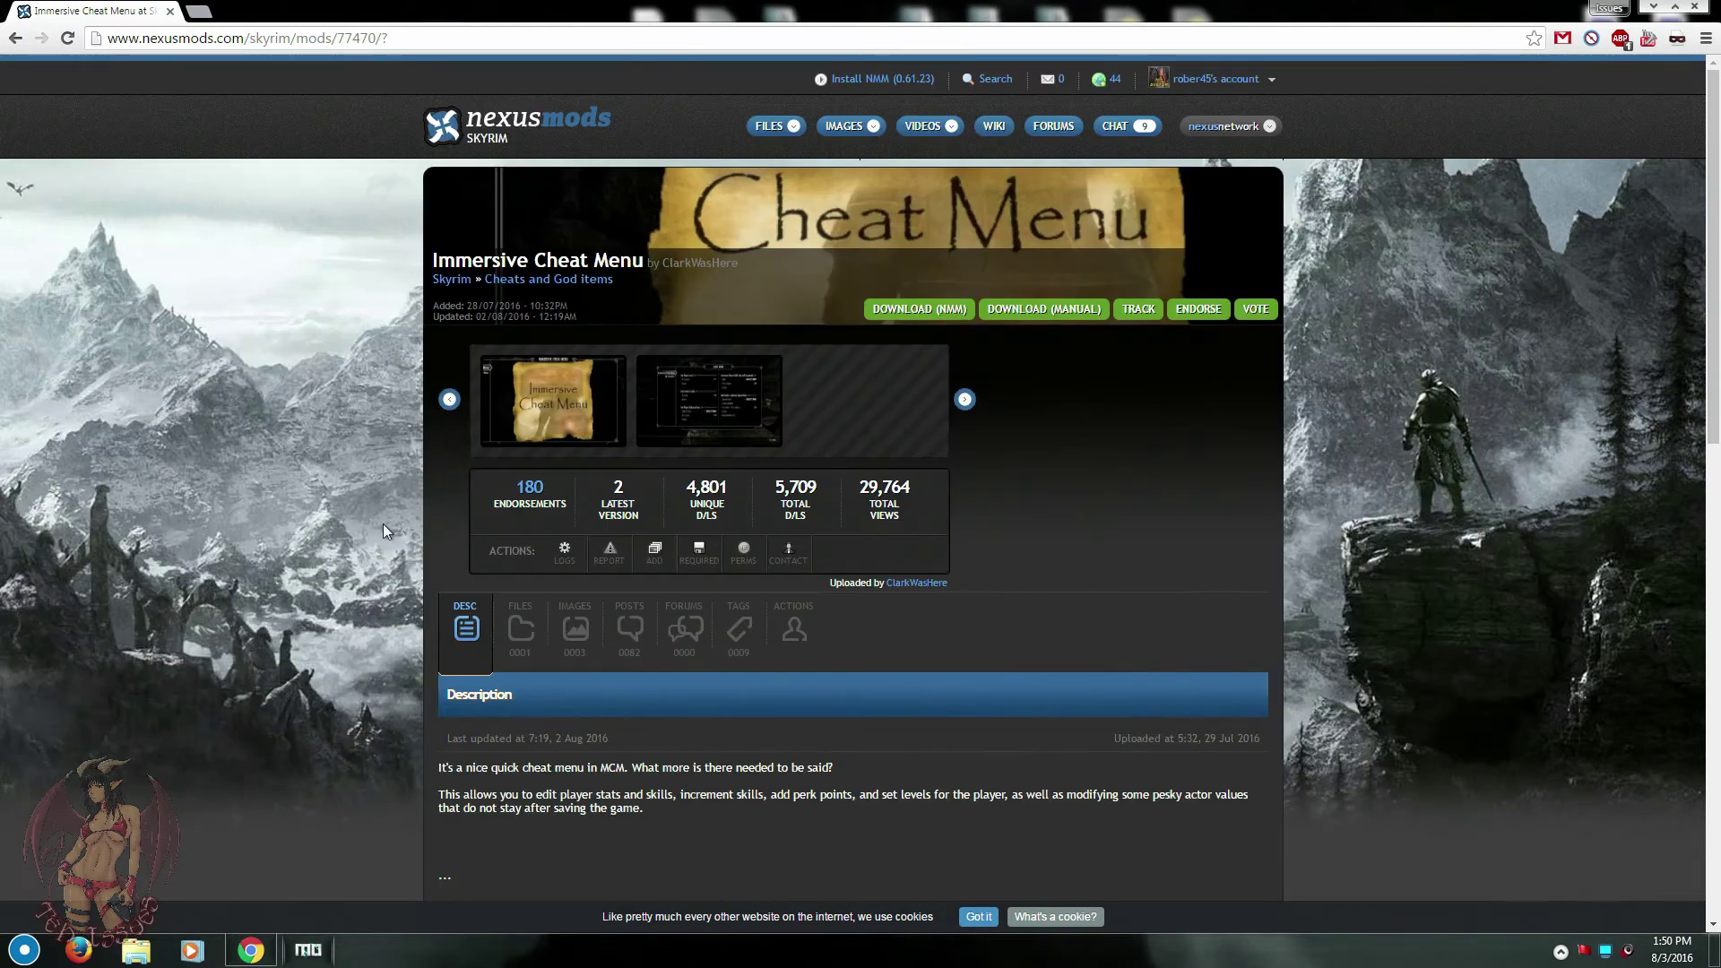
- Read the Immersive Cheat Menu description, including the update instructions for people who used version 1
{"action": "scroll", "coordinate": [384, 527], "scroll_direction": "down", "scroll_amount": 1}
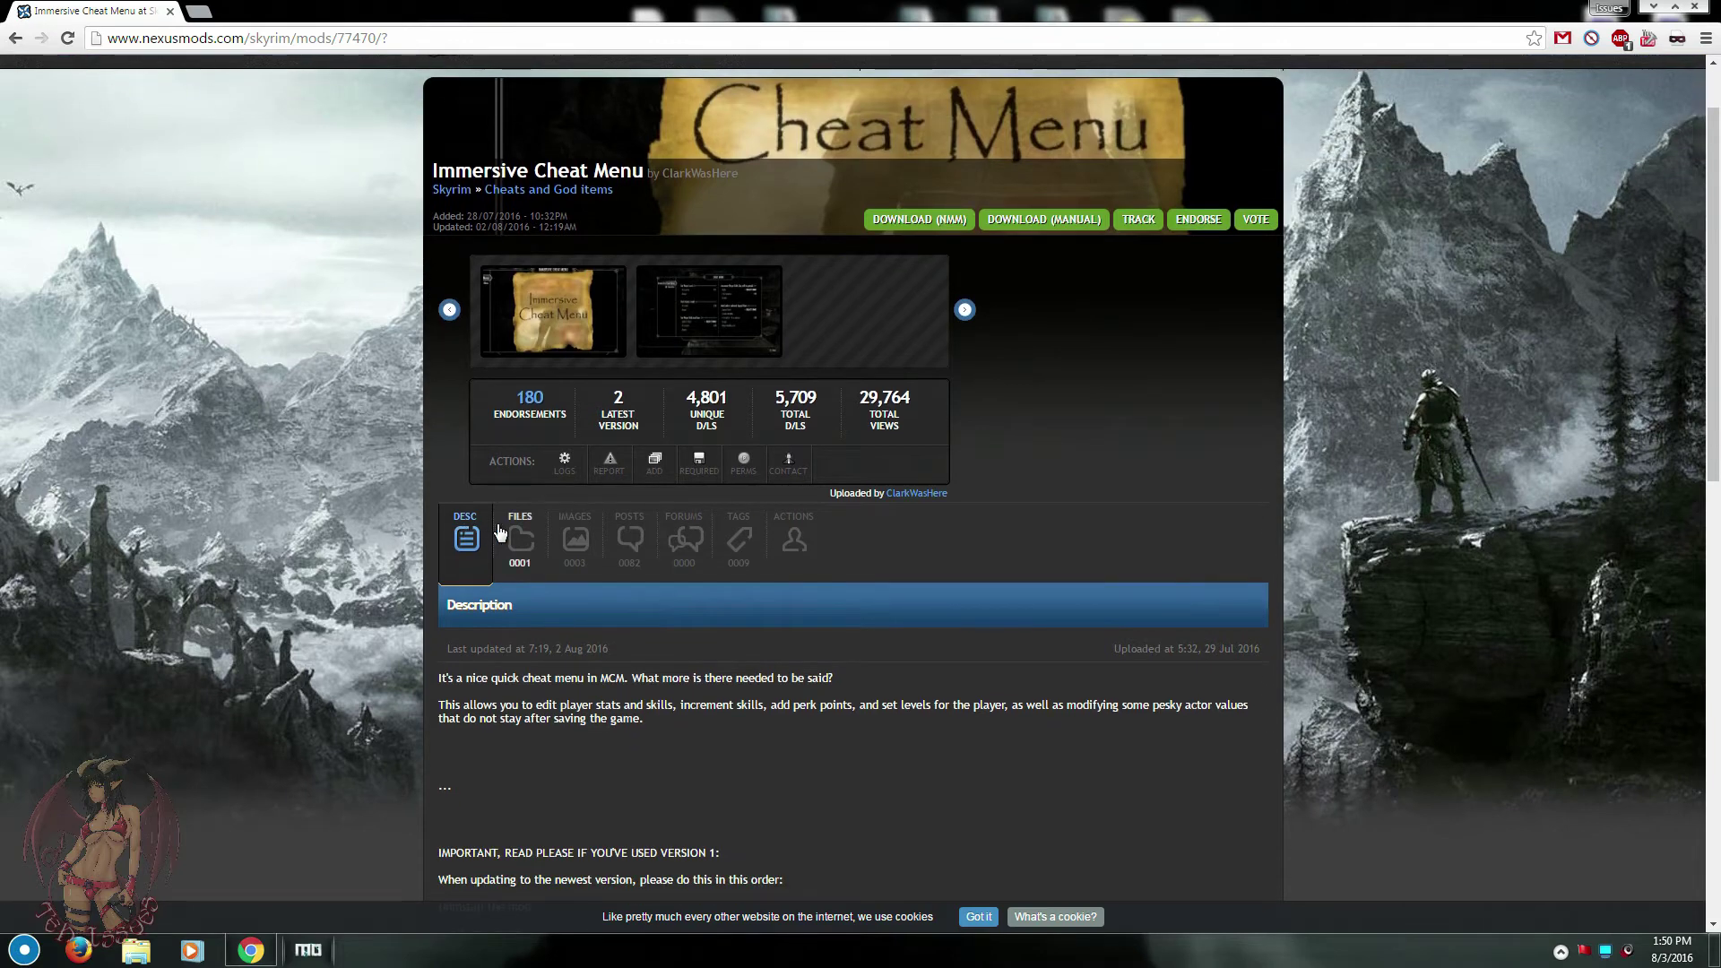
{"action": "left_click", "coordinate": [517, 536]}
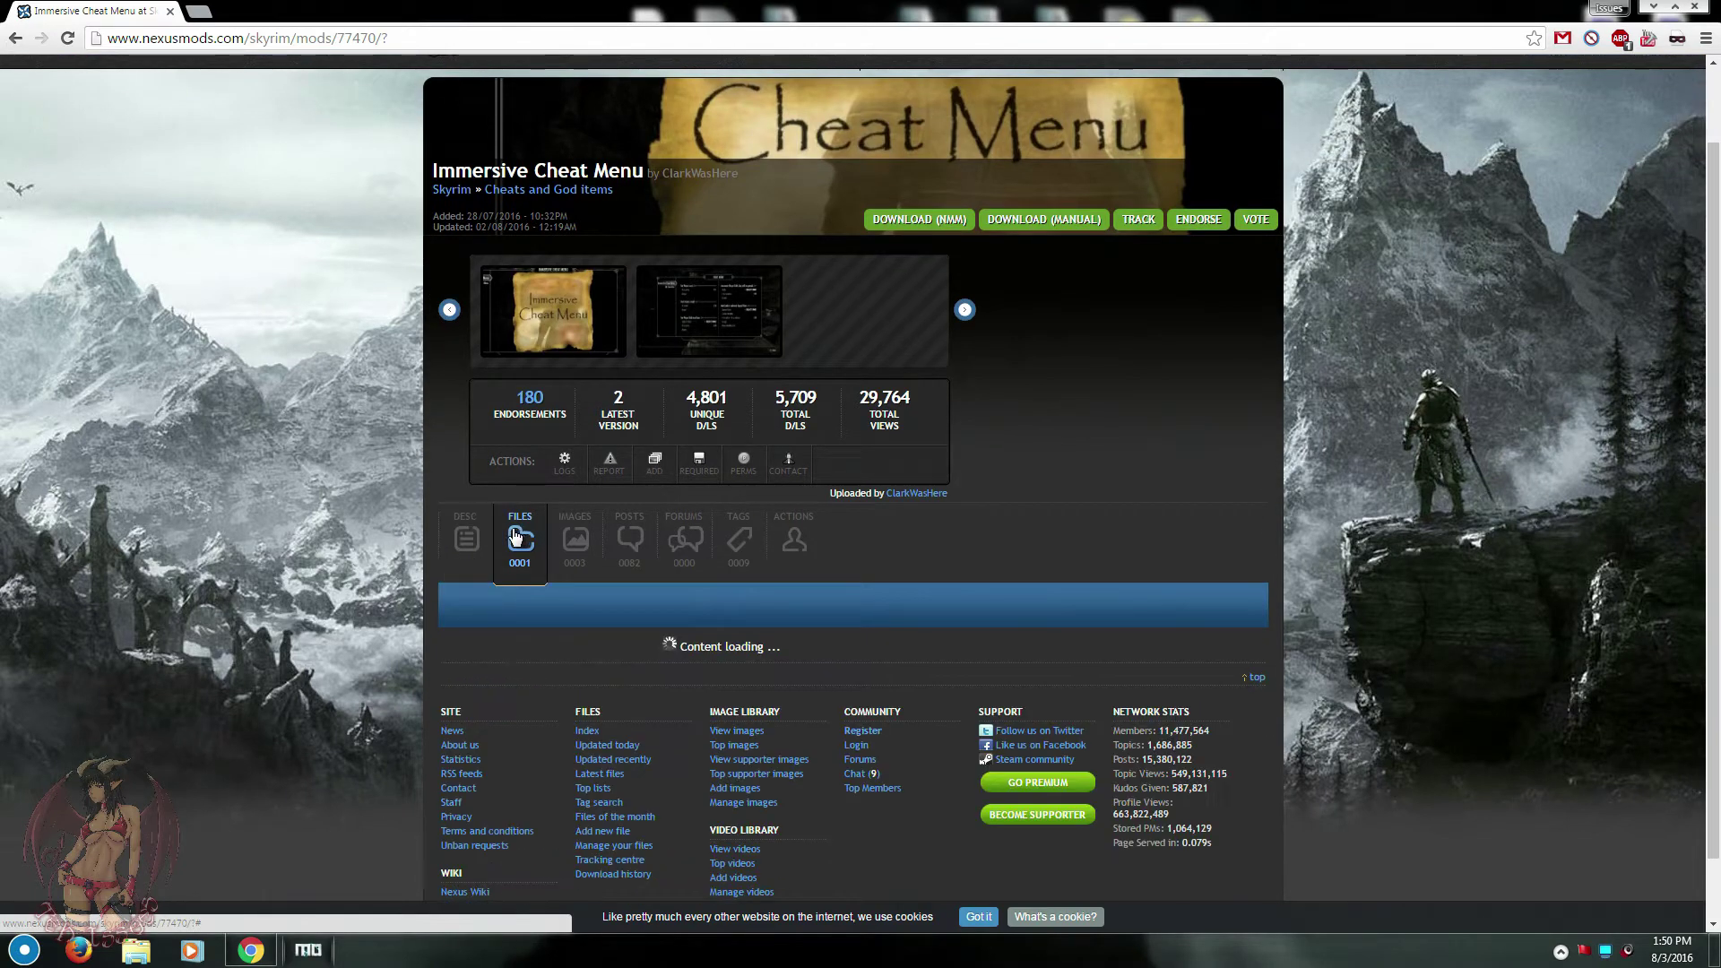
{"action": "left_click", "coordinate": [466, 538]}
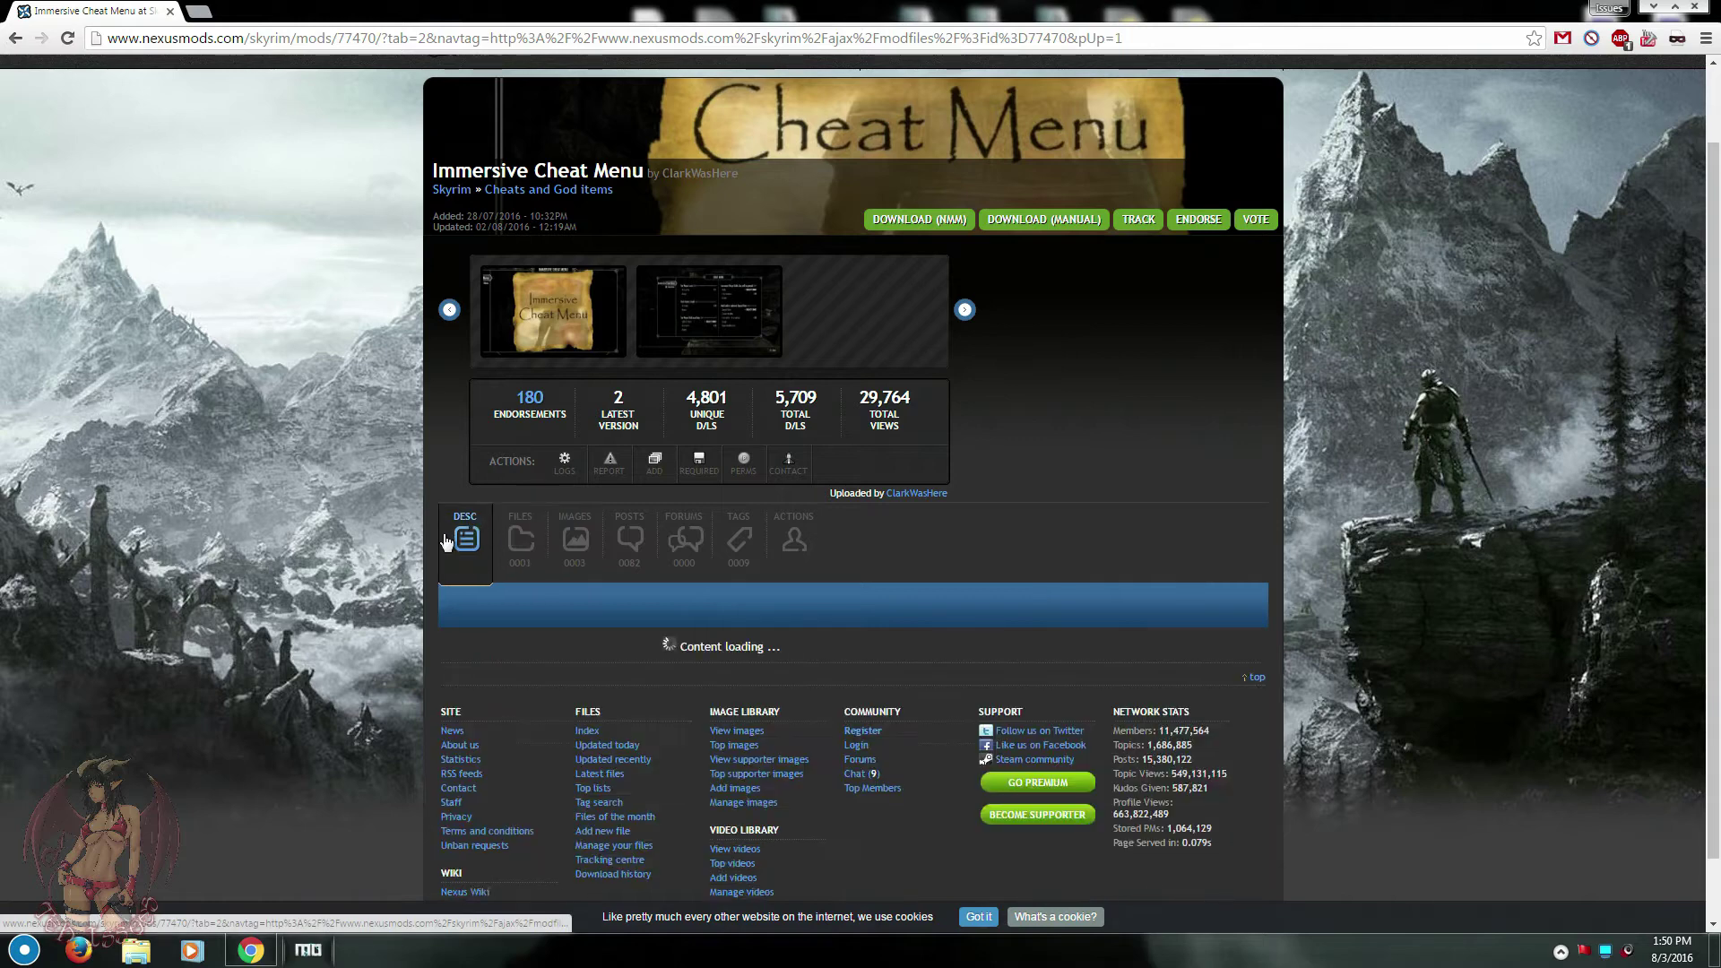
{"action": "scroll", "coordinate": [336, 541], "scroll_direction": "down", "scroll_amount": 3}
{"action": "left_click_drag", "start_coordinate": [445, 388], "coordinate": [628, 772]}
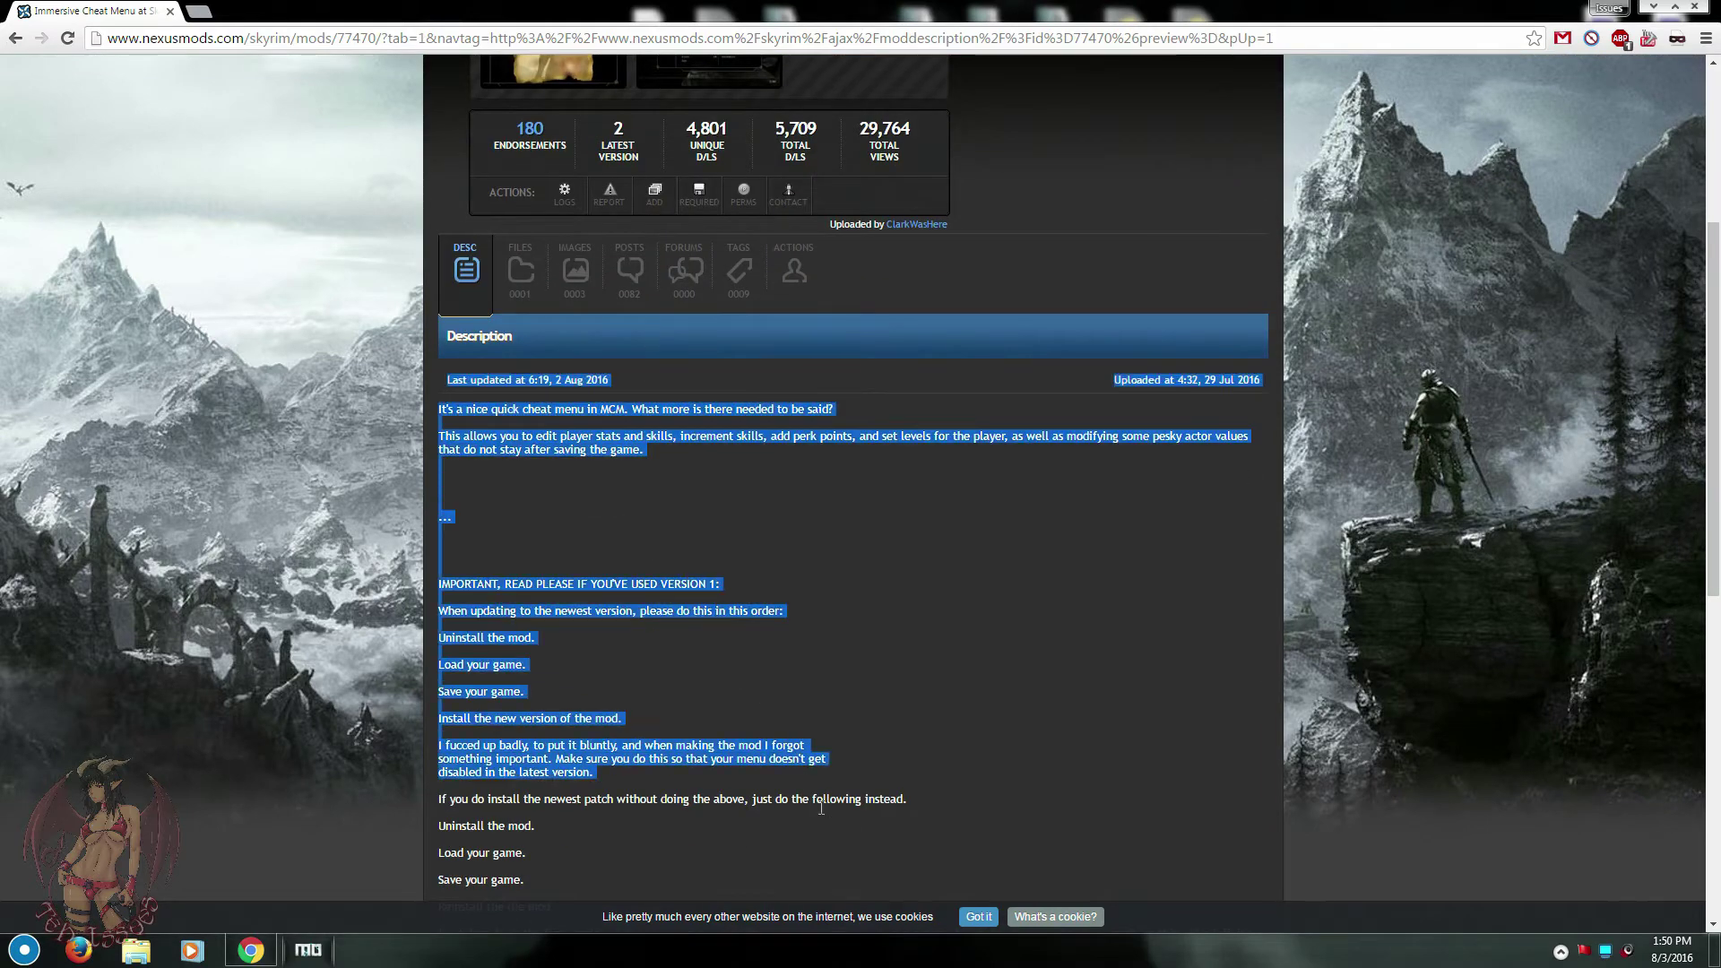
{"action": "scroll", "coordinate": [628, 773], "scroll_direction": "down", "scroll_amount": 3}
{"action": "left_click_drag", "start_coordinate": [1219, 679], "coordinate": [424, 141]}
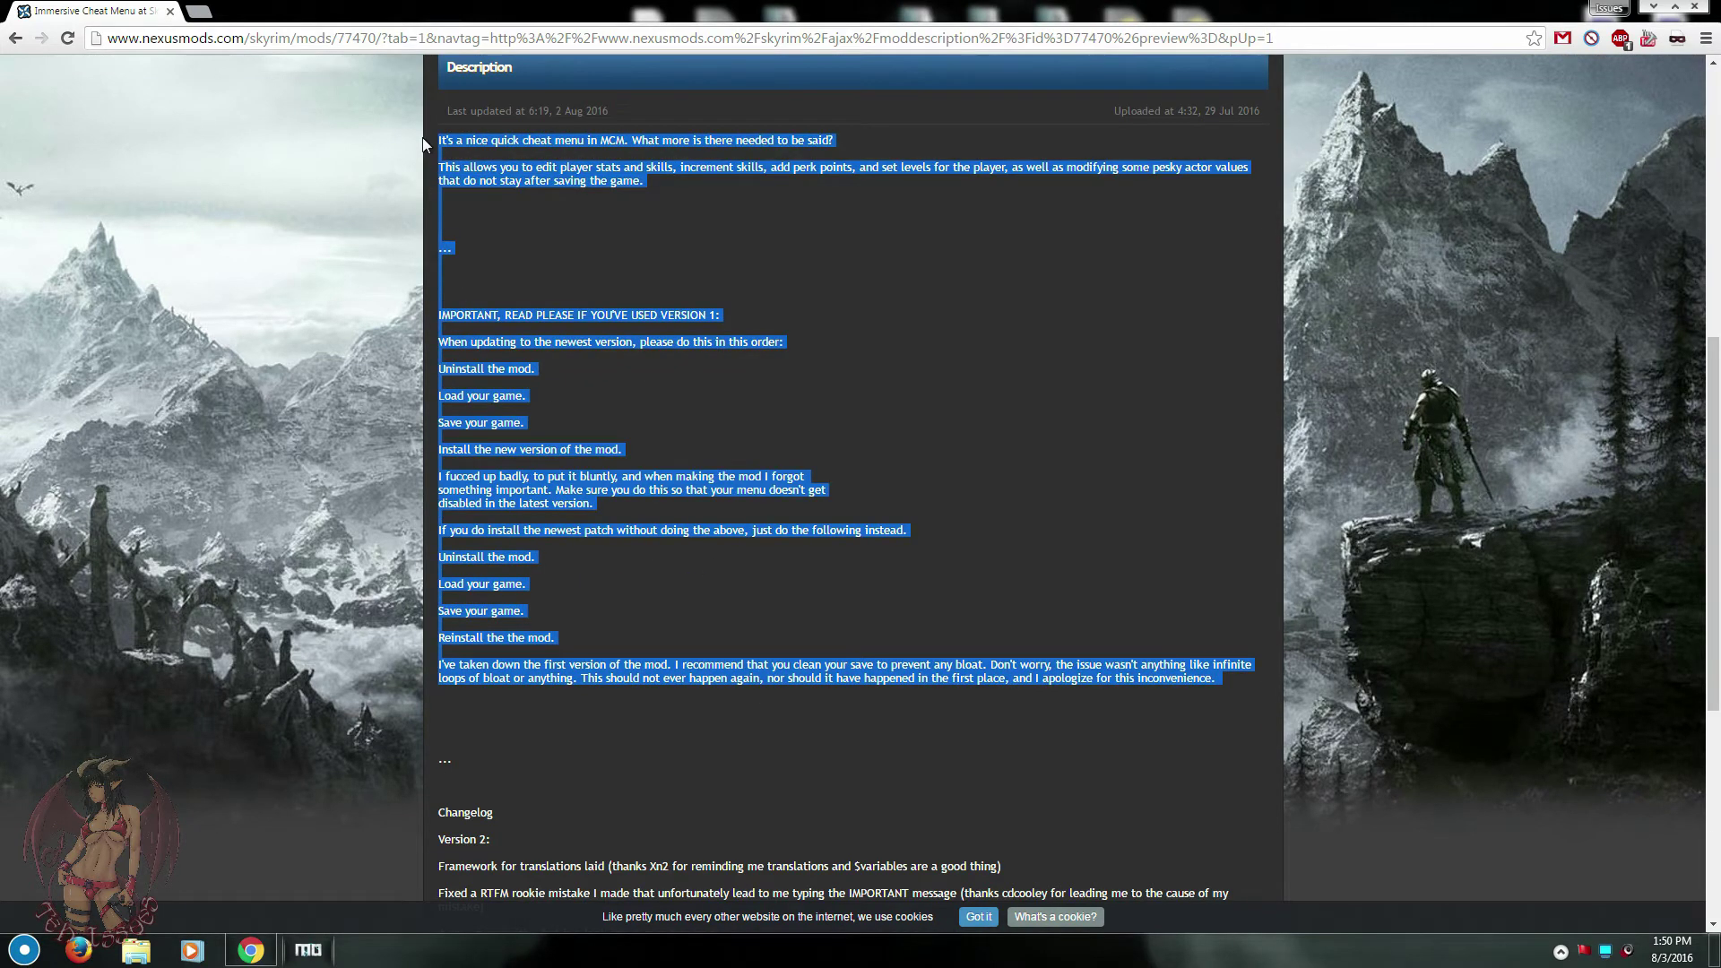
{"action": "left_click", "coordinate": [519, 580]}
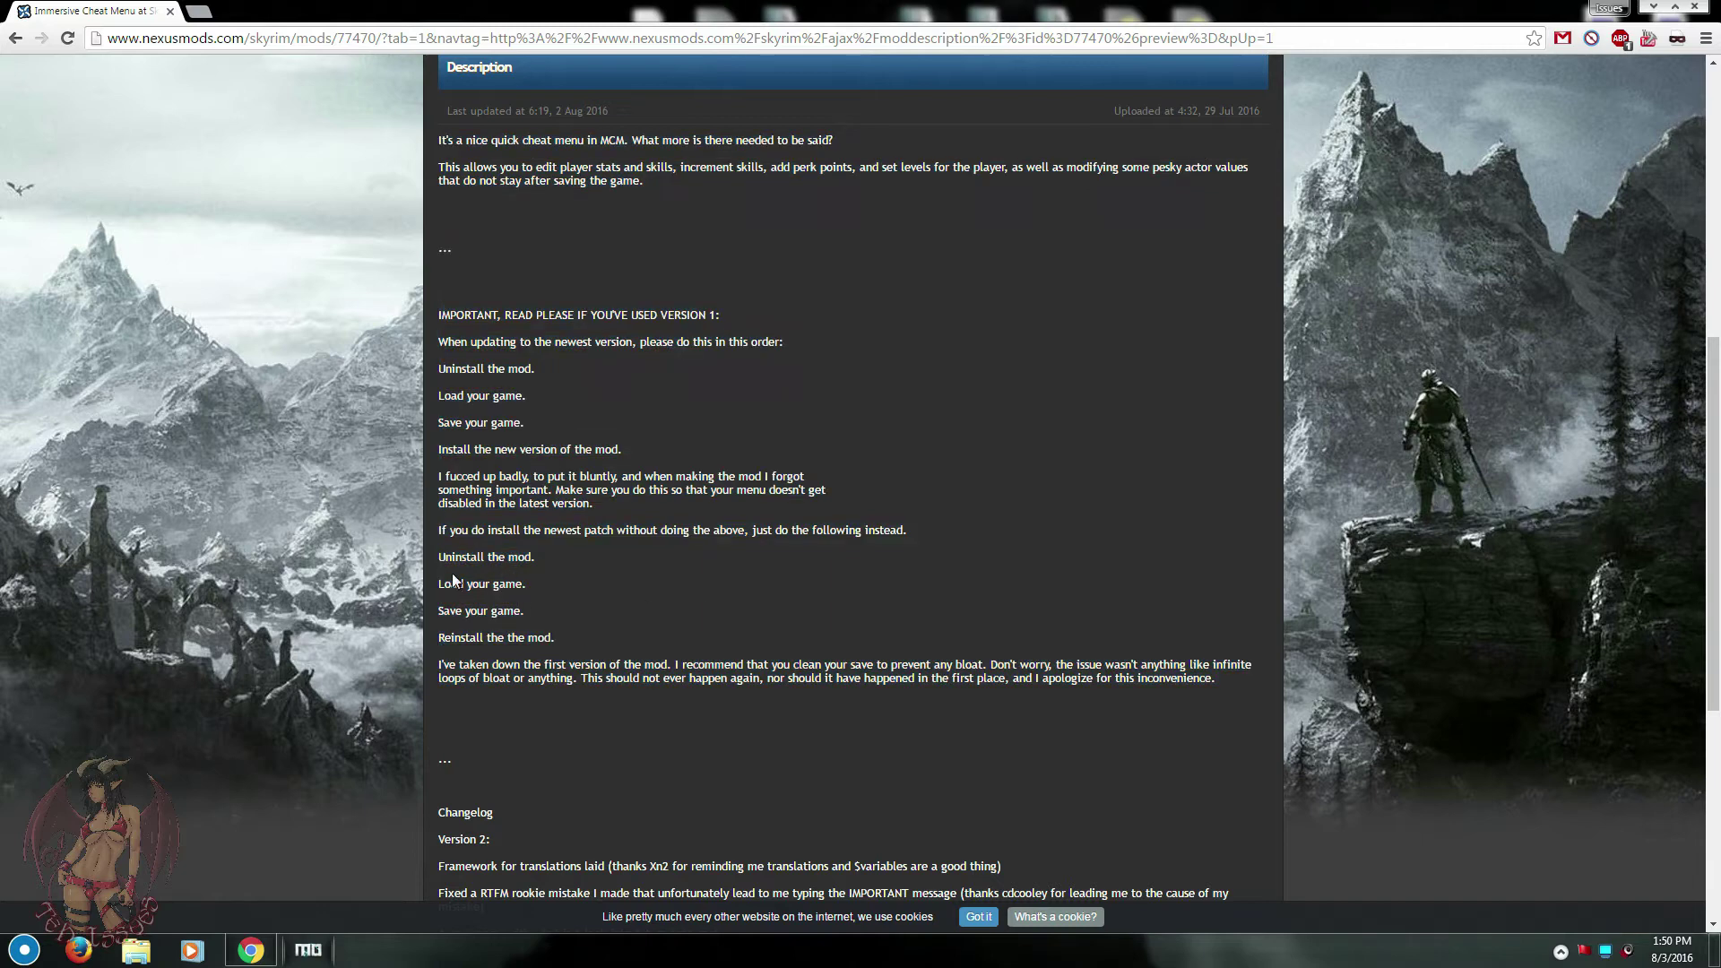
{"action": "scroll", "coordinate": [337, 583], "scroll_direction": "up", "scroll_amount": 4}
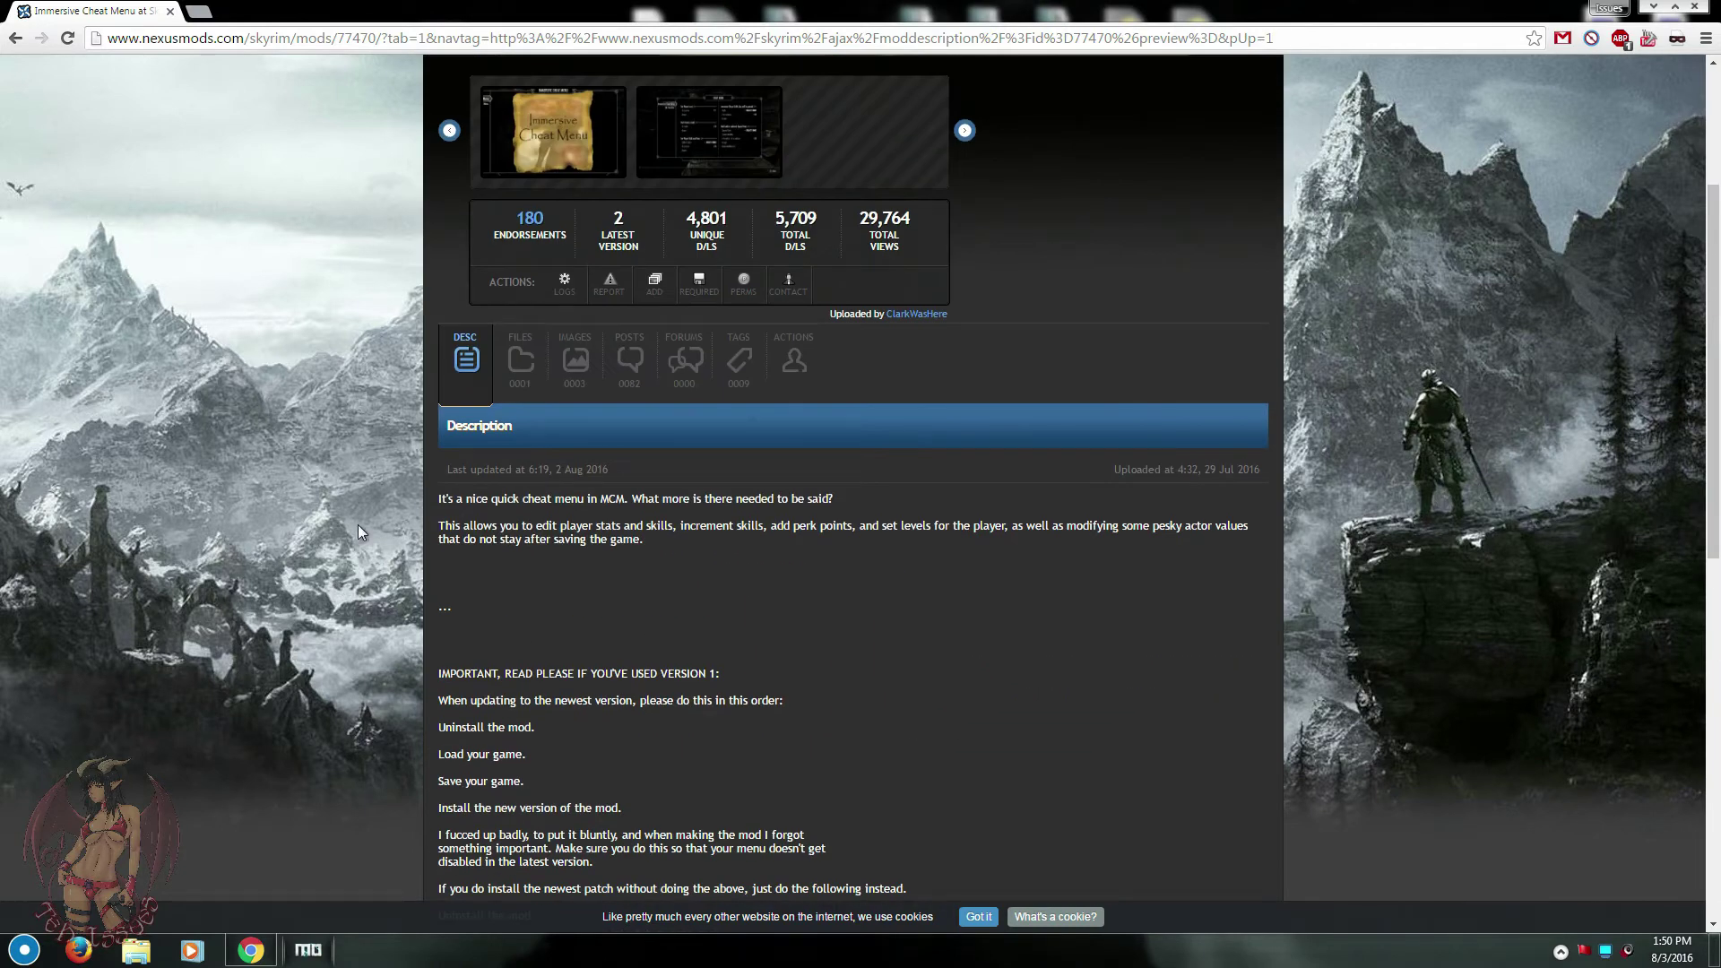
- Request a download with manager of the Immersive Cheat Menu main file
{"action": "left_click", "coordinate": [514, 354]}
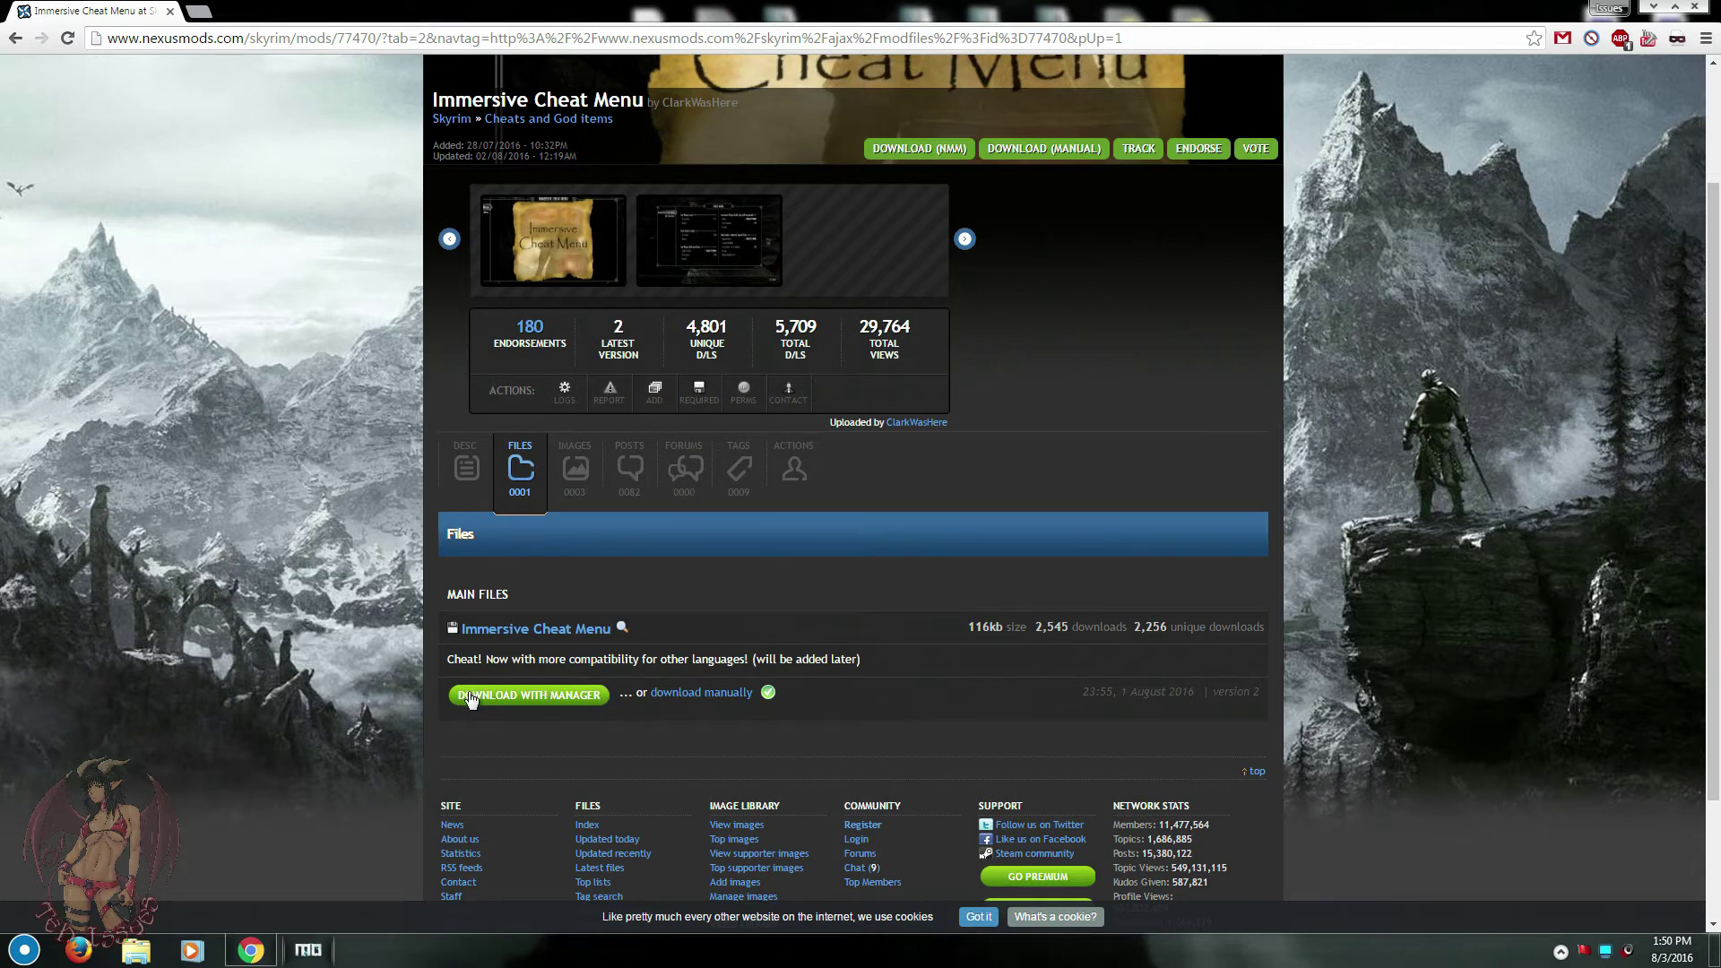
{"action": "left_click", "coordinate": [545, 708]}
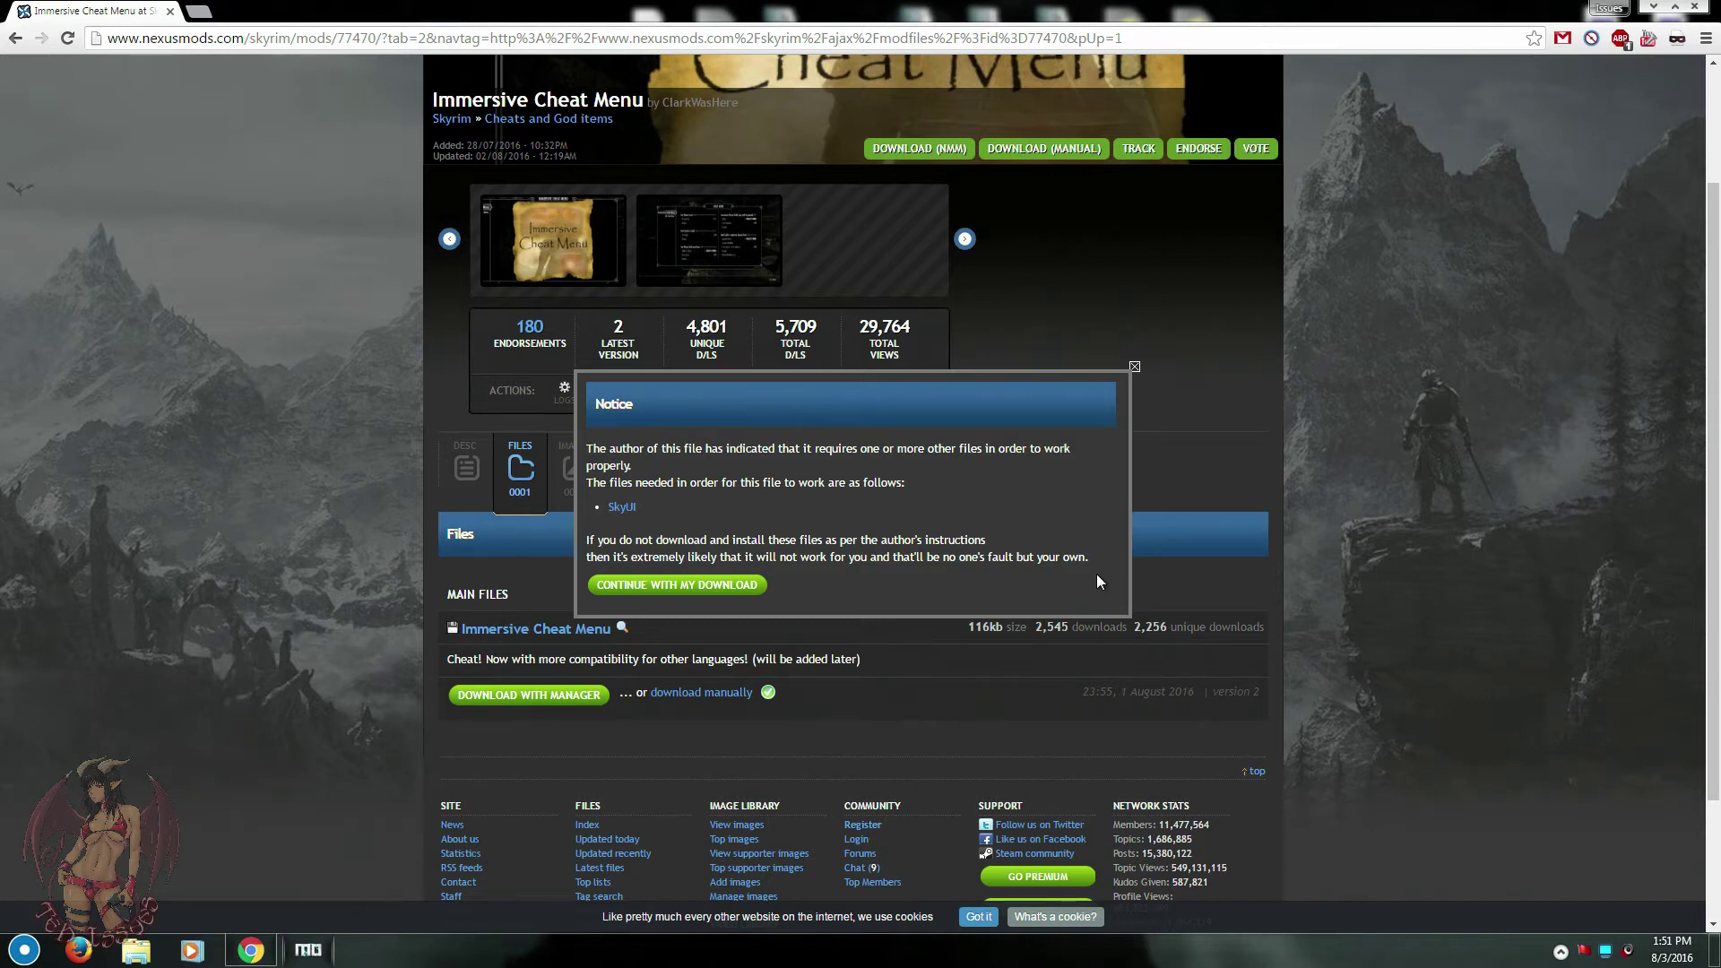
- Look at the required SkyUI mod page in a separate tab and continue with the Immersive Cheat Menu download
{"action": "right_click", "coordinate": [617, 509]}
{"action": "left_click", "coordinate": [663, 522]}
{"action": "left_click", "coordinate": [260, 11]}
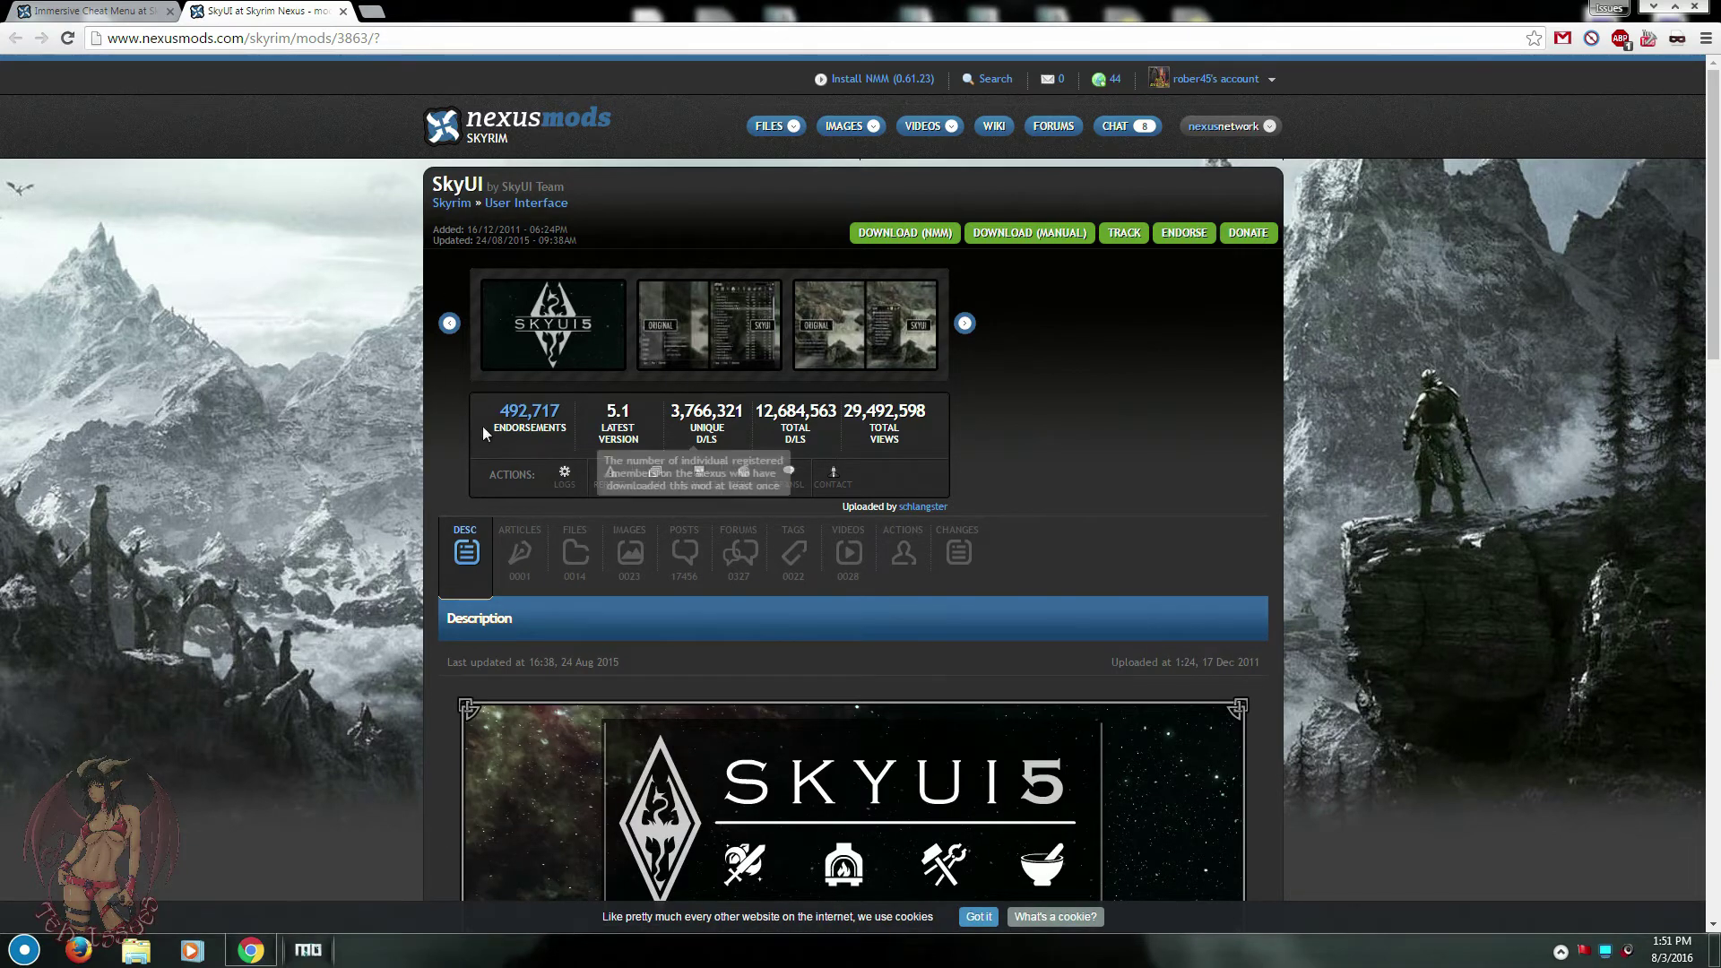
{"action": "scroll", "coordinate": [351, 438], "scroll_direction": "down", "scroll_amount": 1}
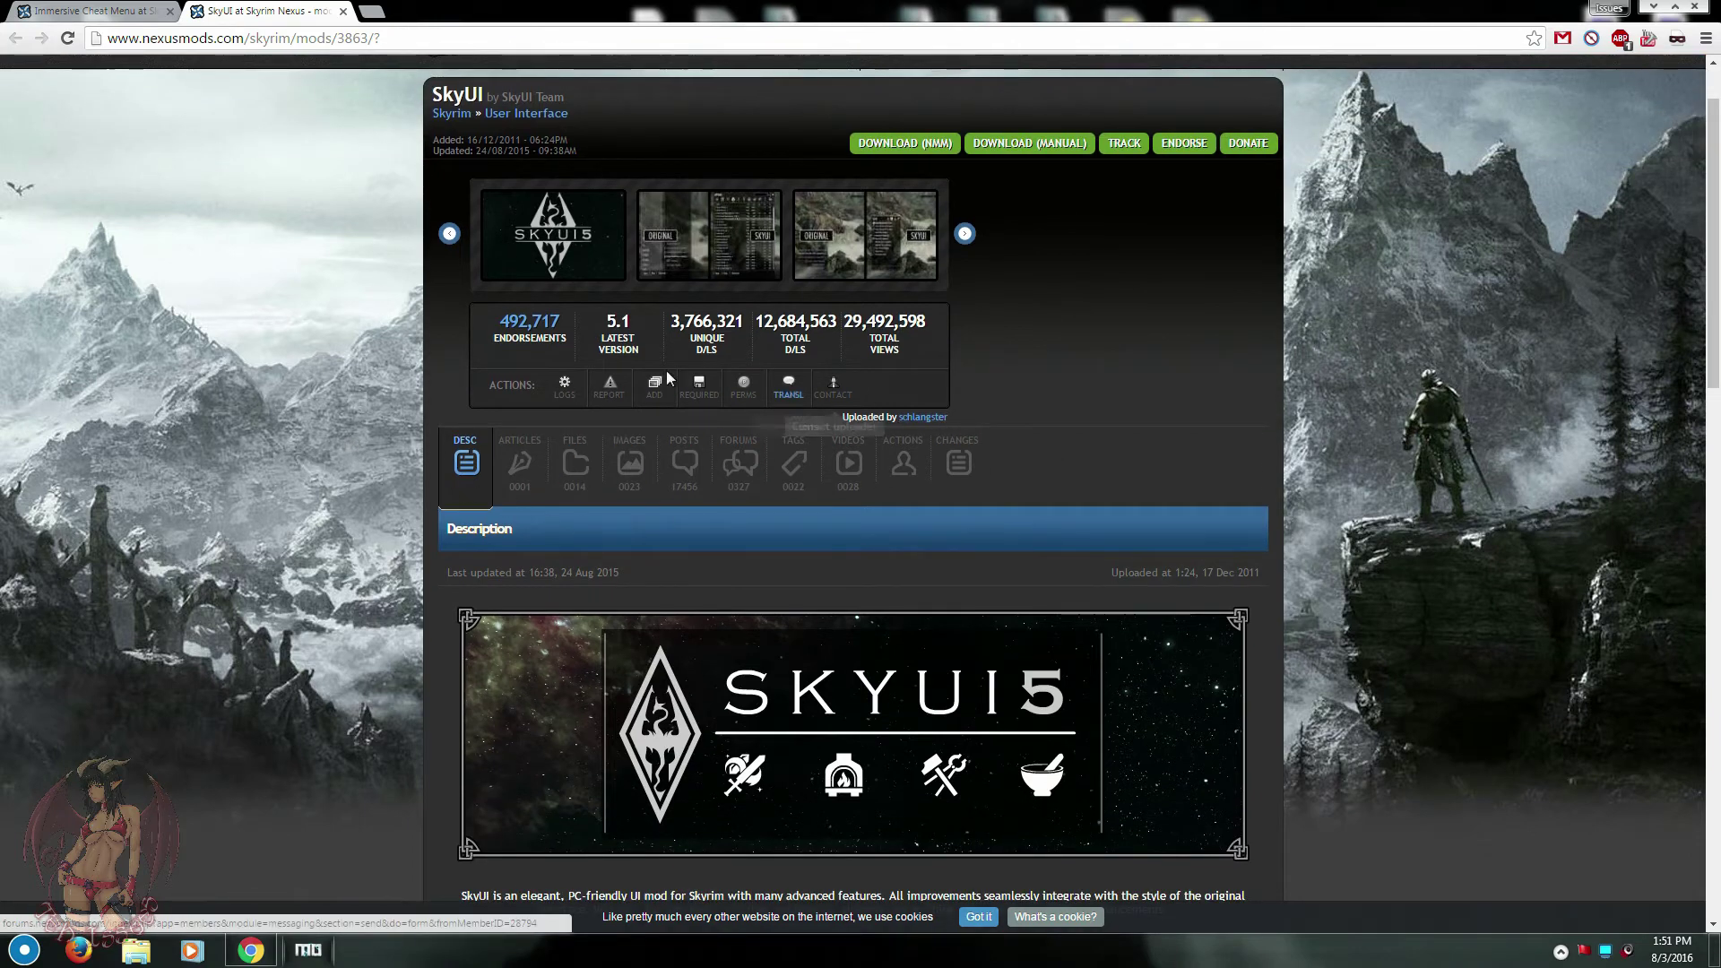
{"action": "left_click", "coordinate": [343, 12]}
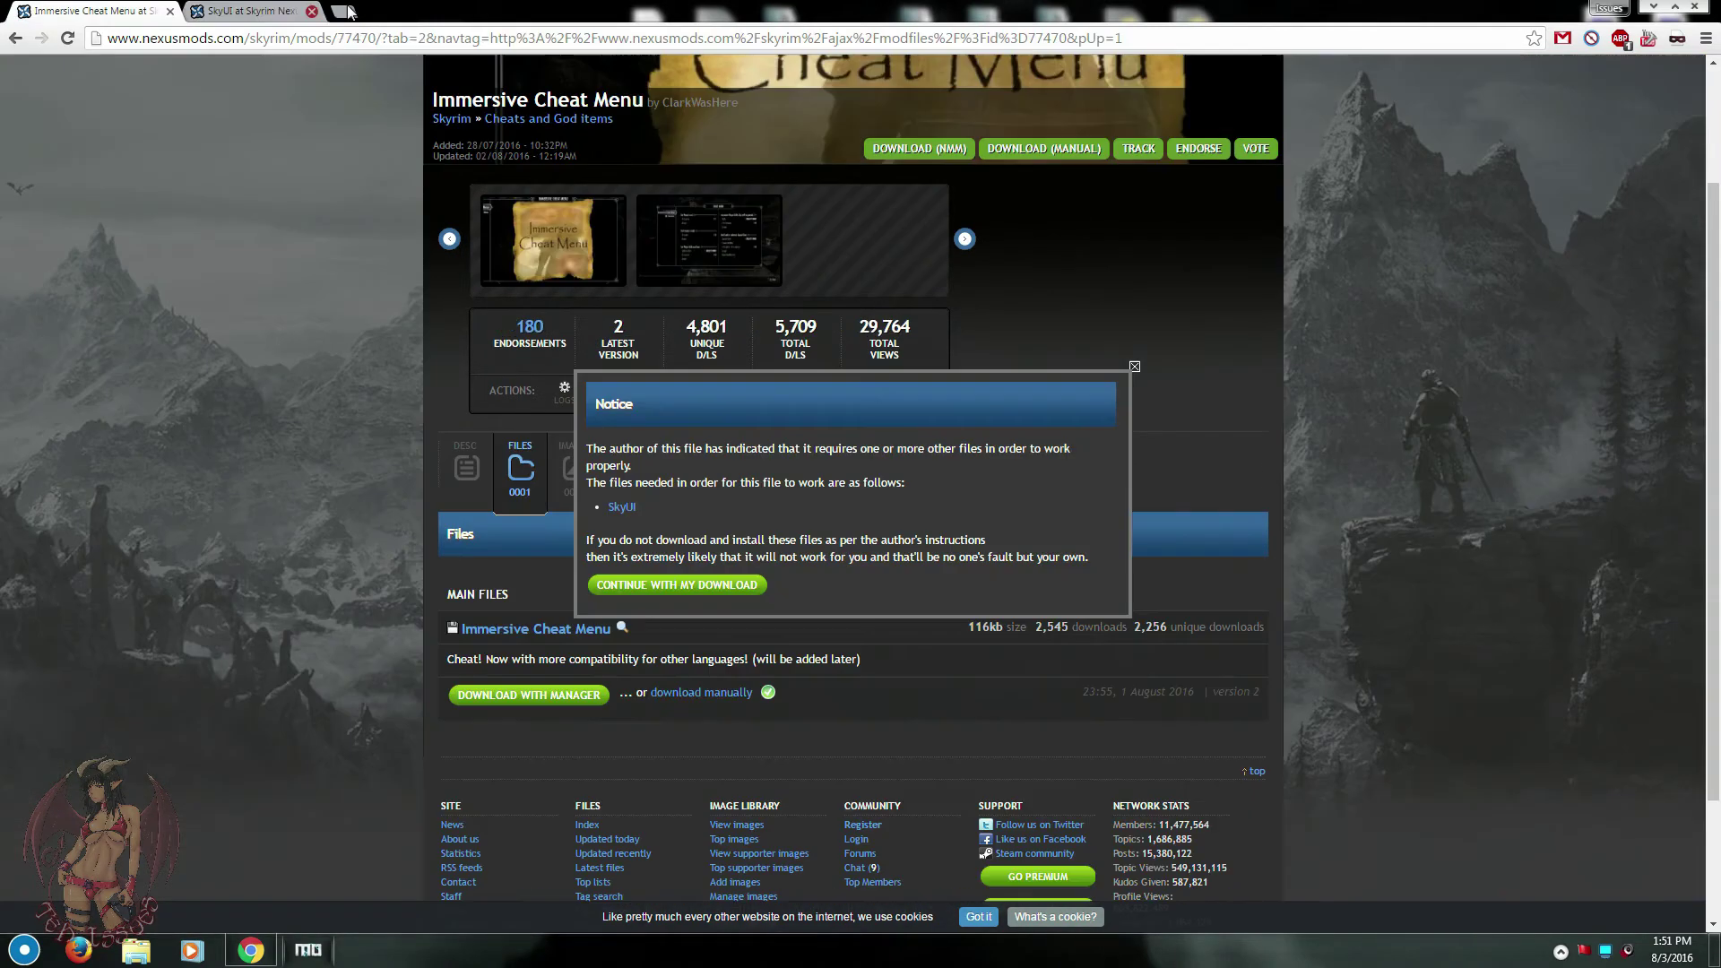
{"action": "left_click", "coordinate": [679, 584]}
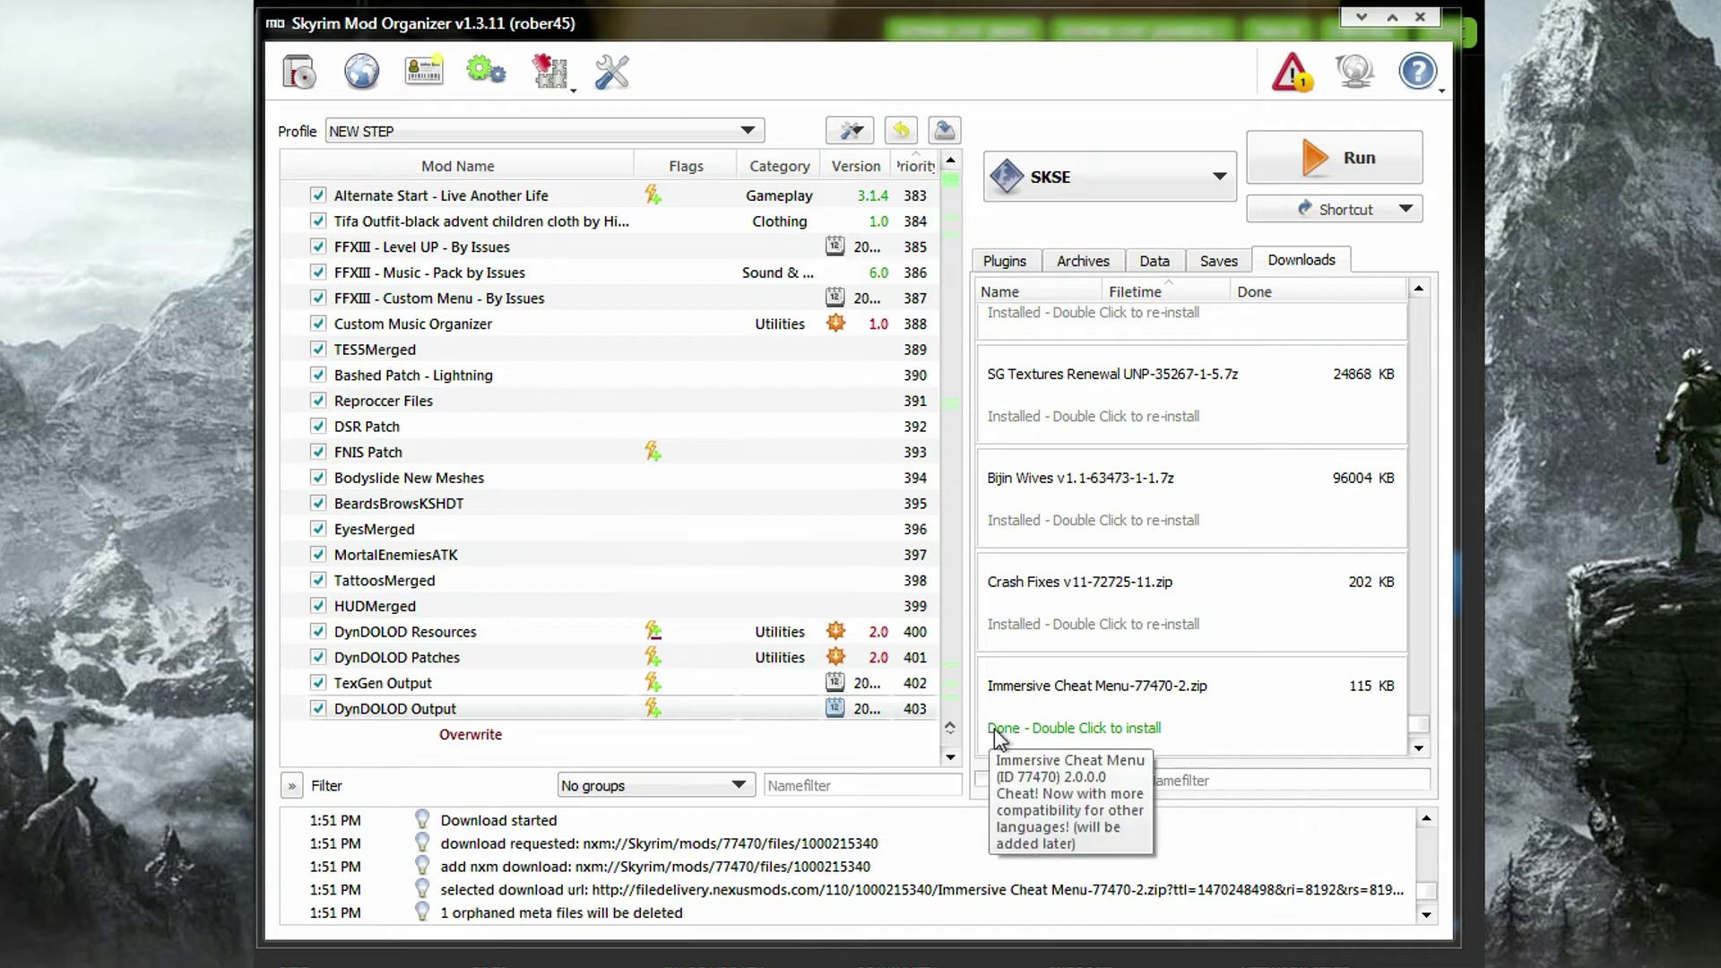
- Install the downloaded Immersive Cheat Menu archive under the name Immersive Cheat Menu and enable it in the mod list
{"action": "double_click", "coordinate": [1143, 701]}
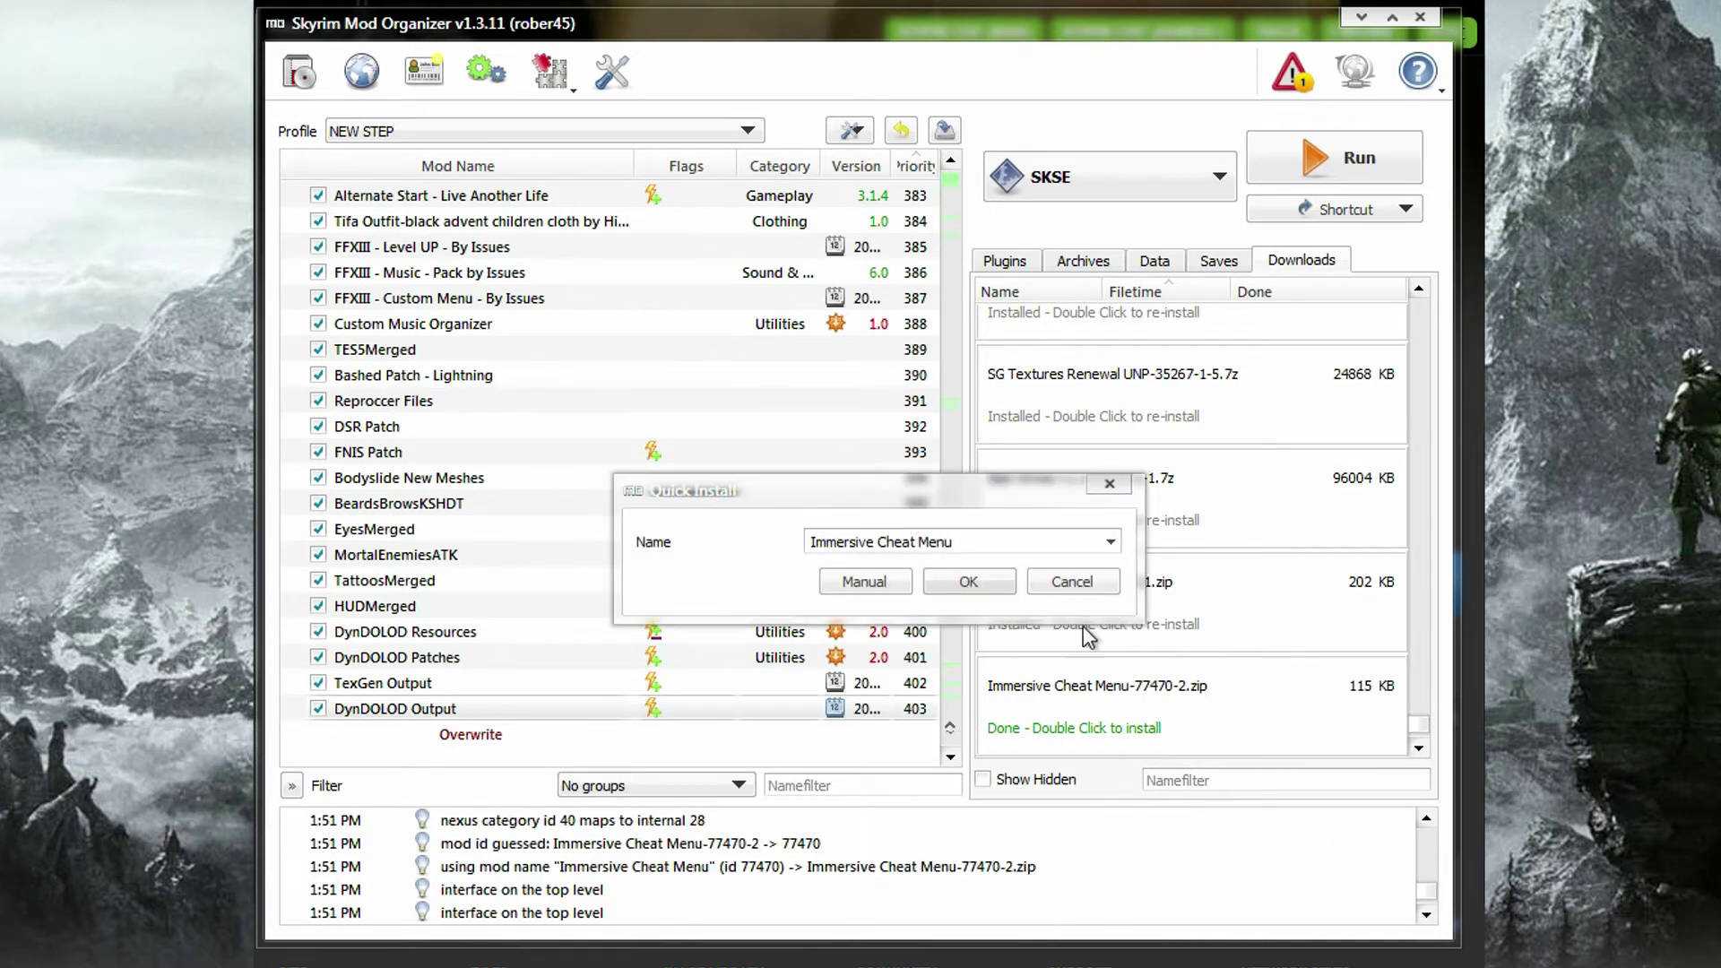
{"action": "left_click_drag", "start_coordinate": [954, 541], "coordinate": [770, 541]}
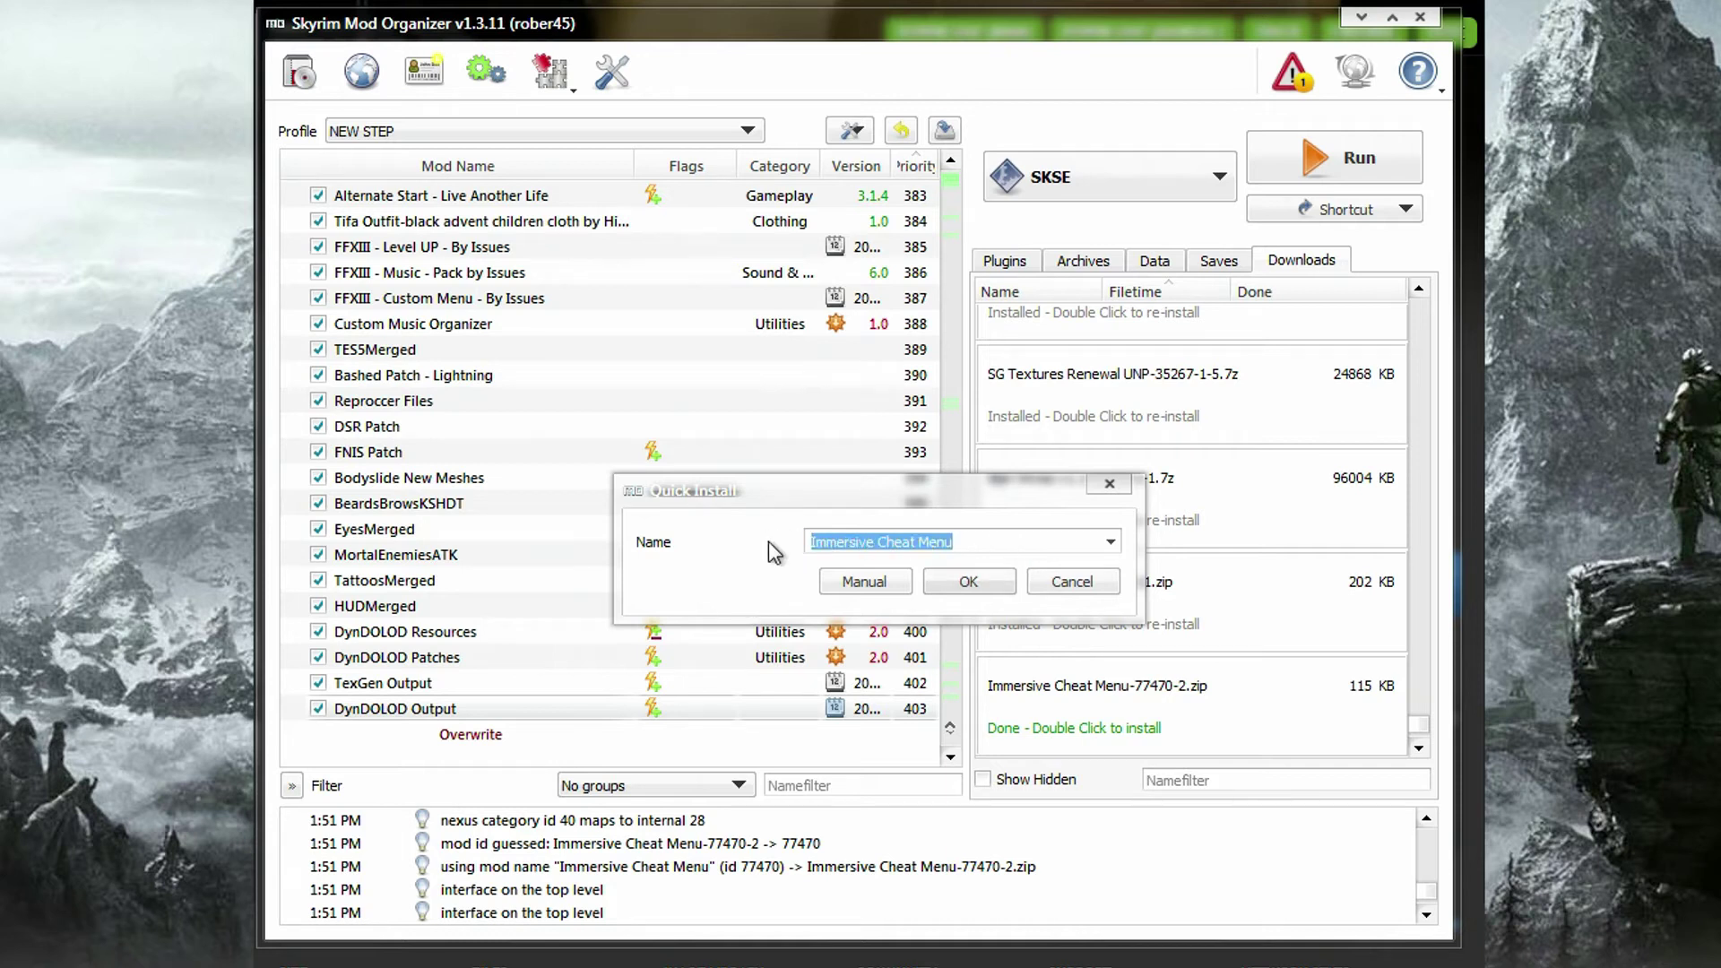
{"action": "left_click", "coordinate": [975, 544]}
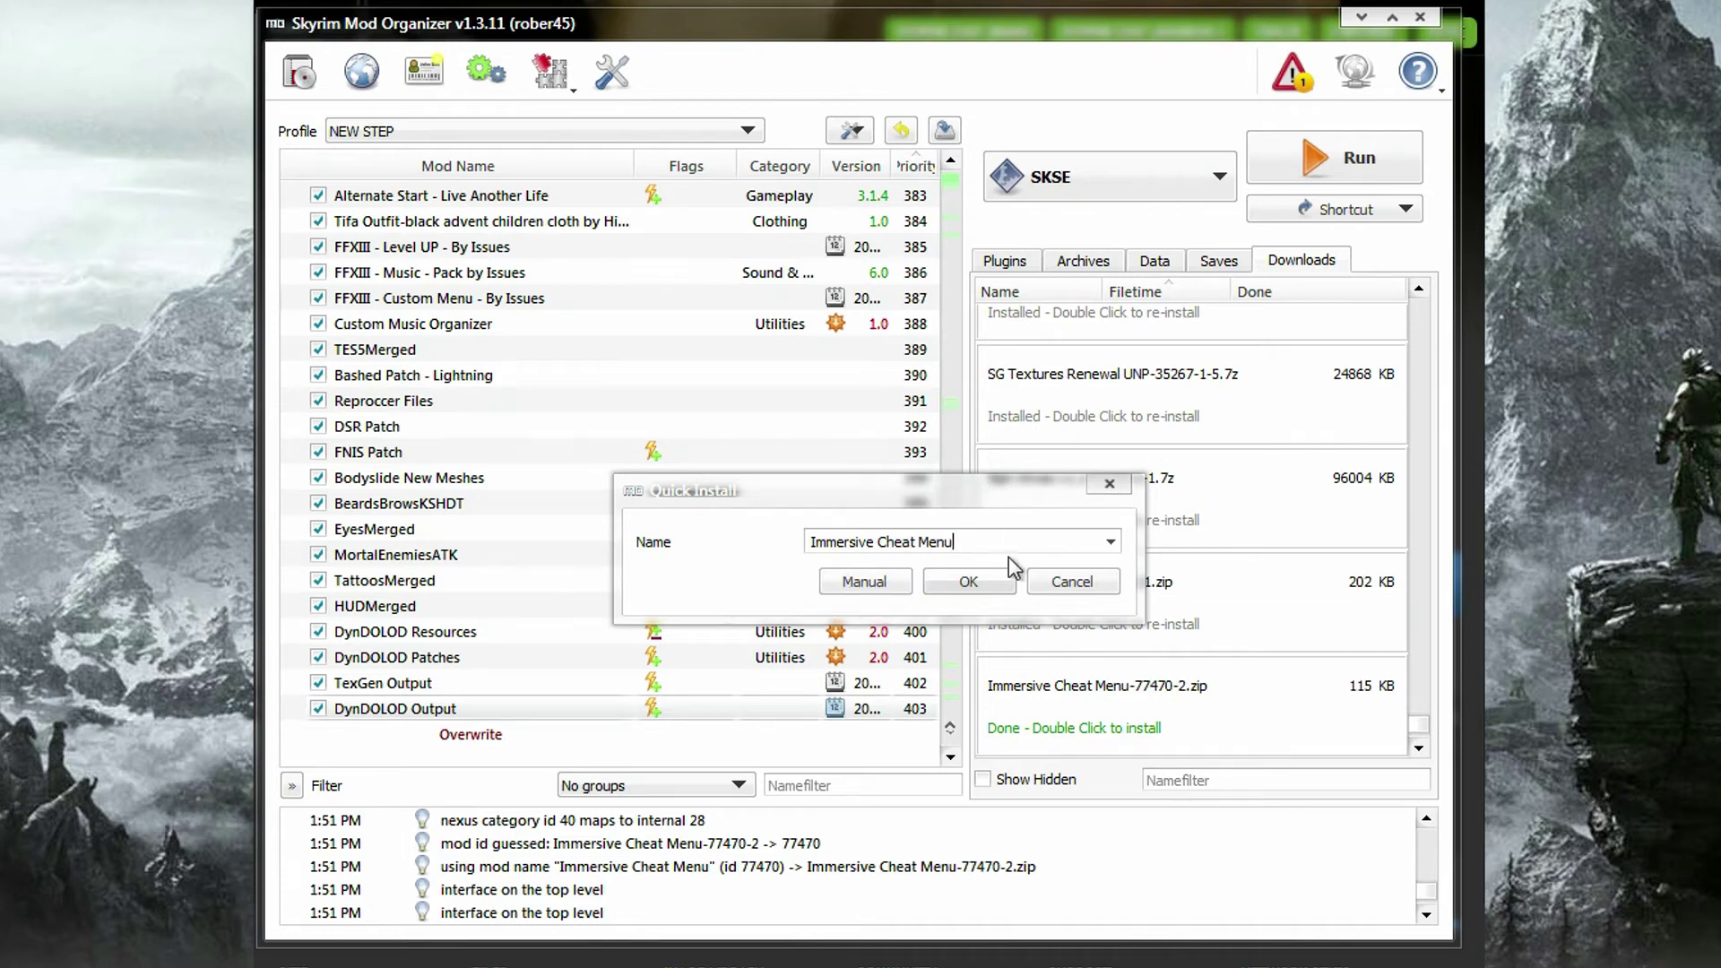
{"action": "left_click", "coordinate": [1001, 579]}
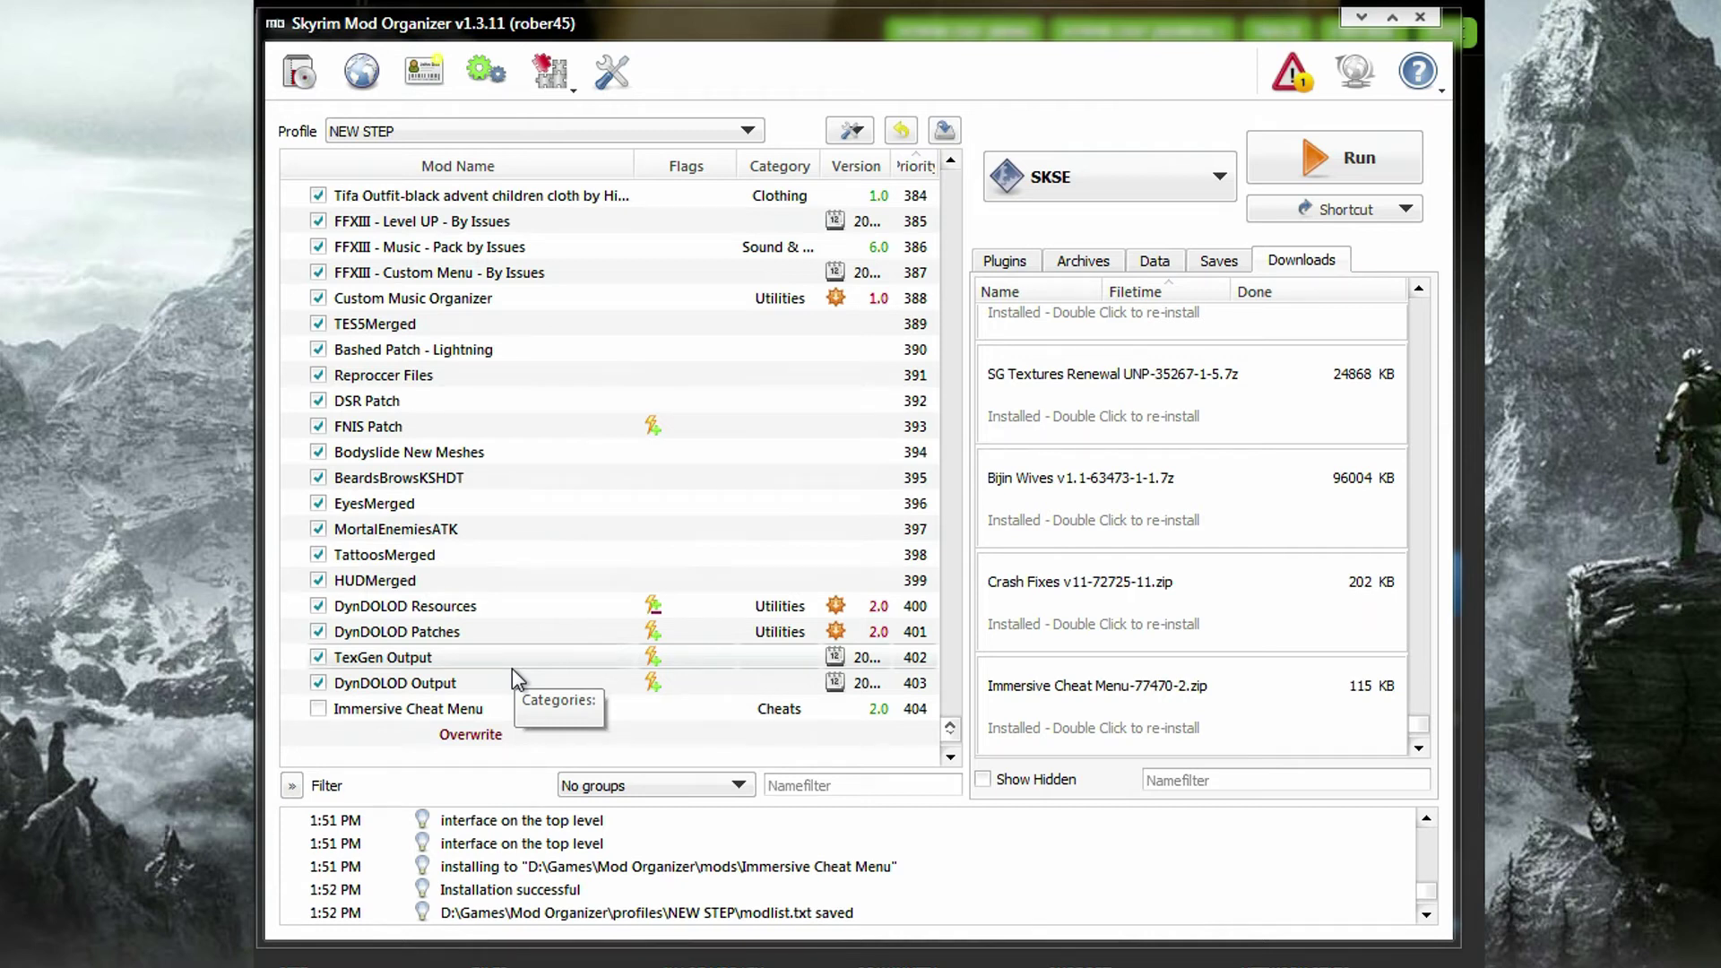
{"action": "left_click", "coordinate": [318, 710]}
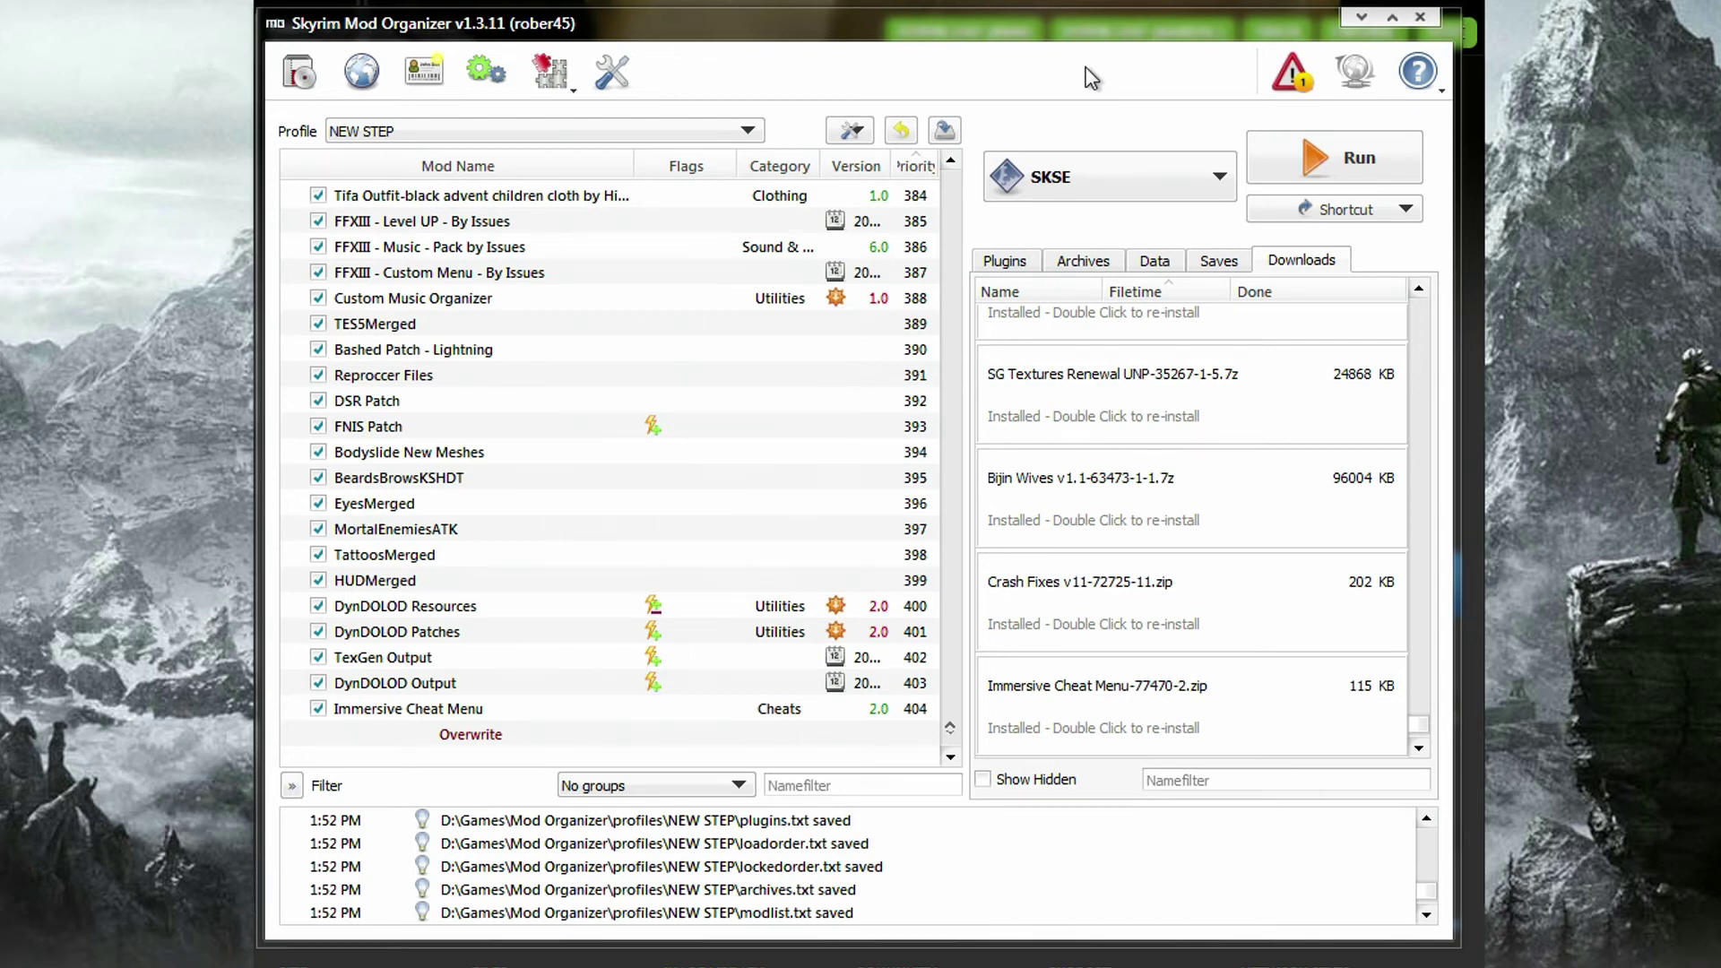
- Choose SKSE as the program to start and run the game with it
{"action": "left_click", "coordinate": [1132, 174]}
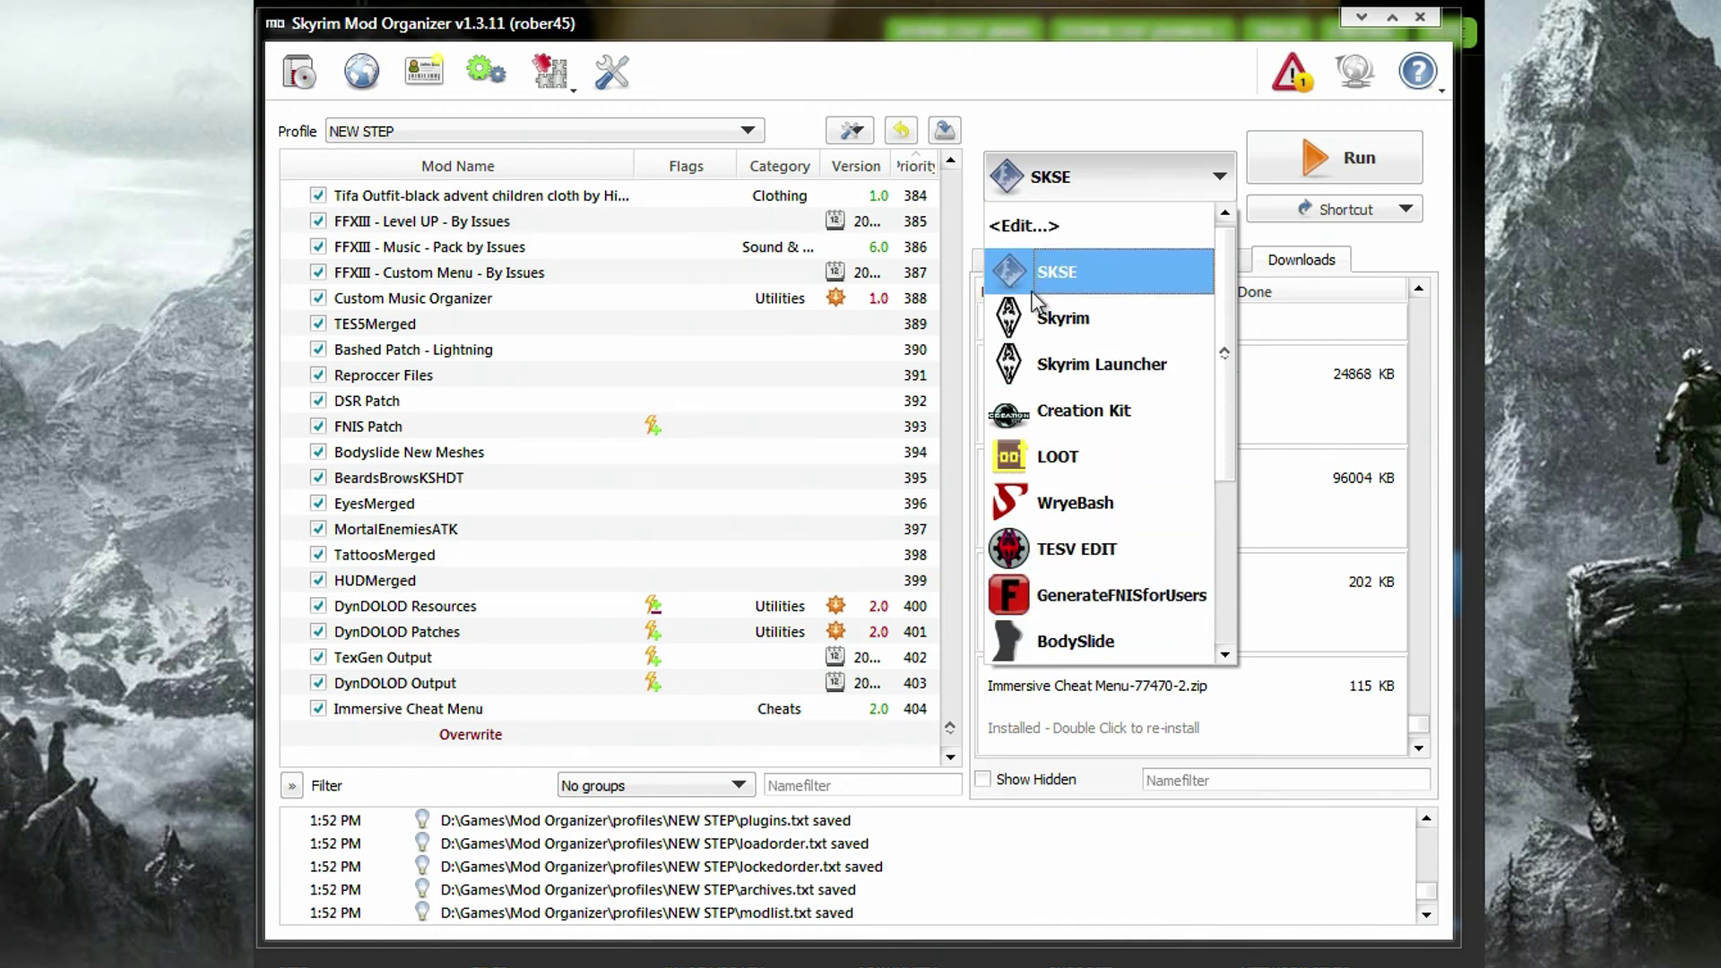
{"action": "left_click", "coordinate": [1092, 269]}
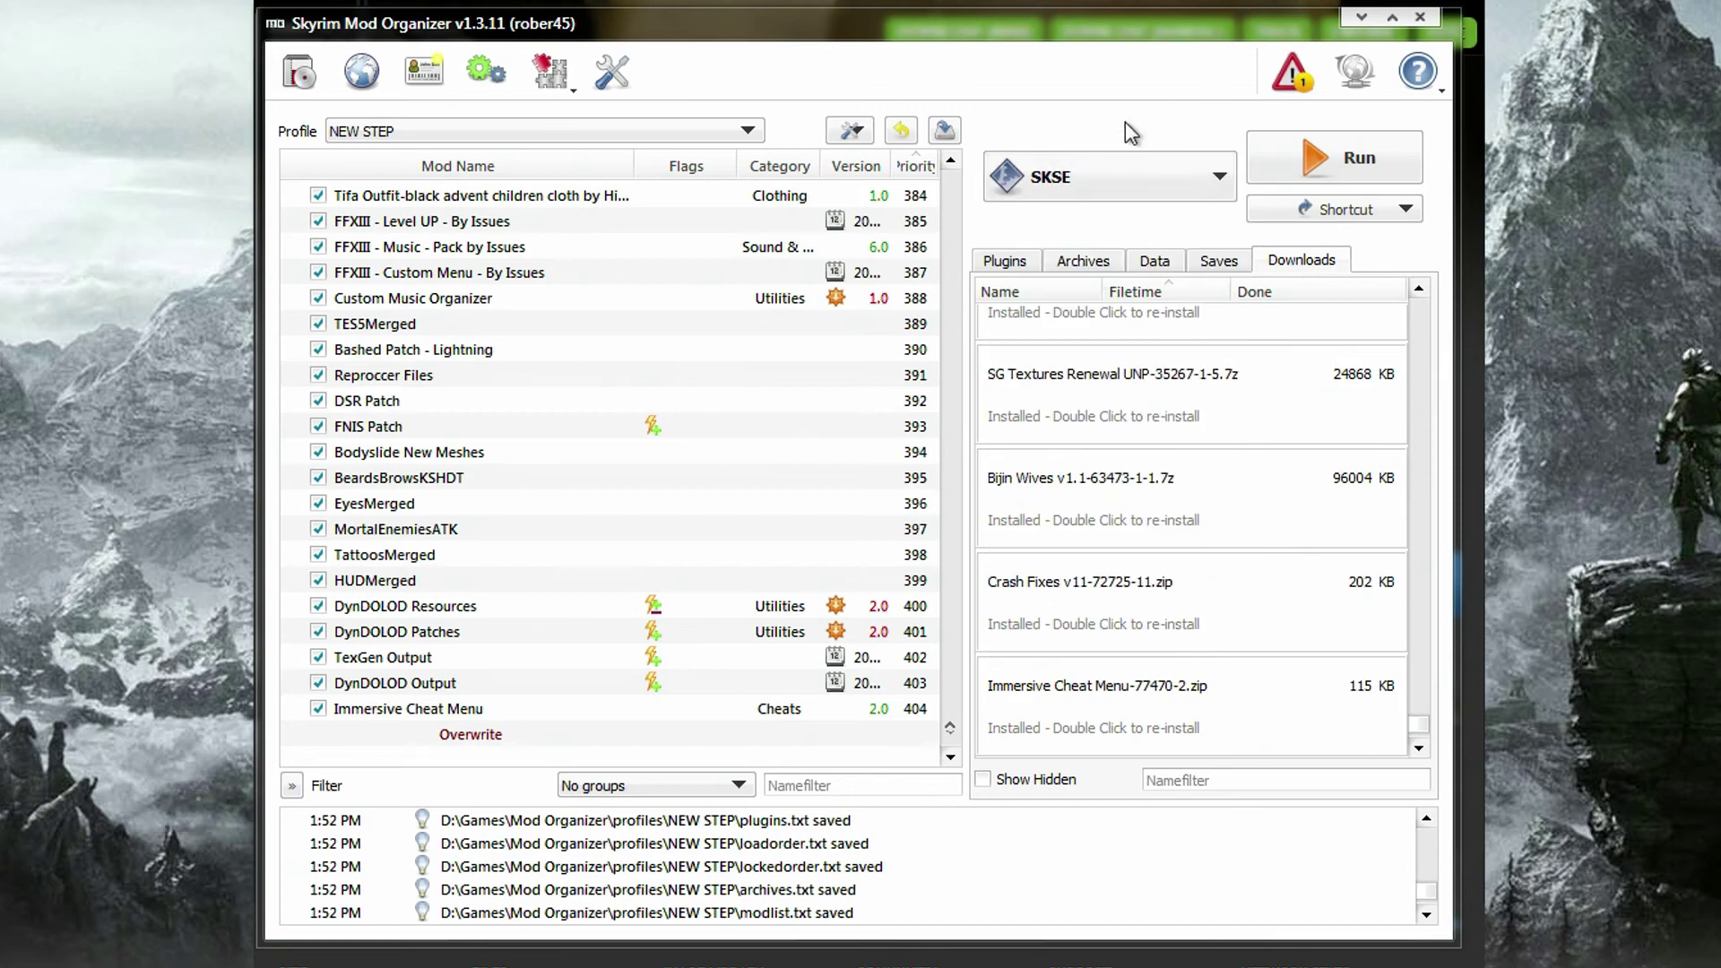
{"action": "left_click", "coordinate": [1356, 157]}
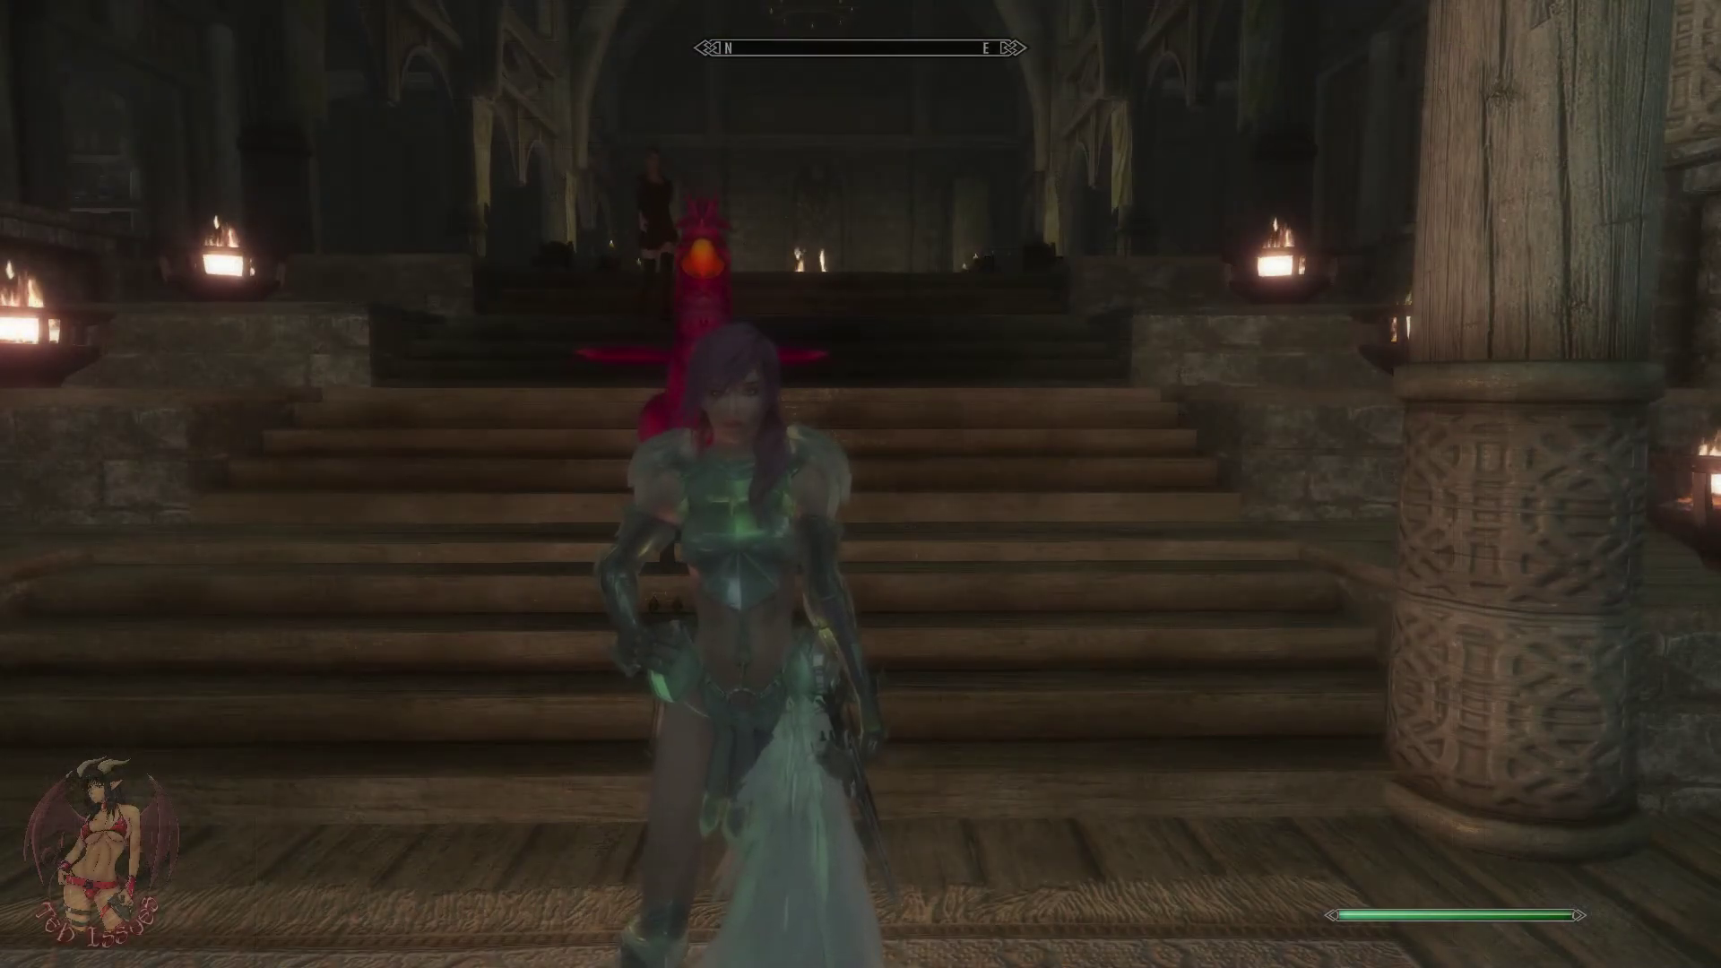
- Open the Cheat Menu page of Immersive Cheat Menu in the game's mod configuration
{"action": "key", "text": "Escape"}
{"action": "left_click", "coordinate": [456, 593]}
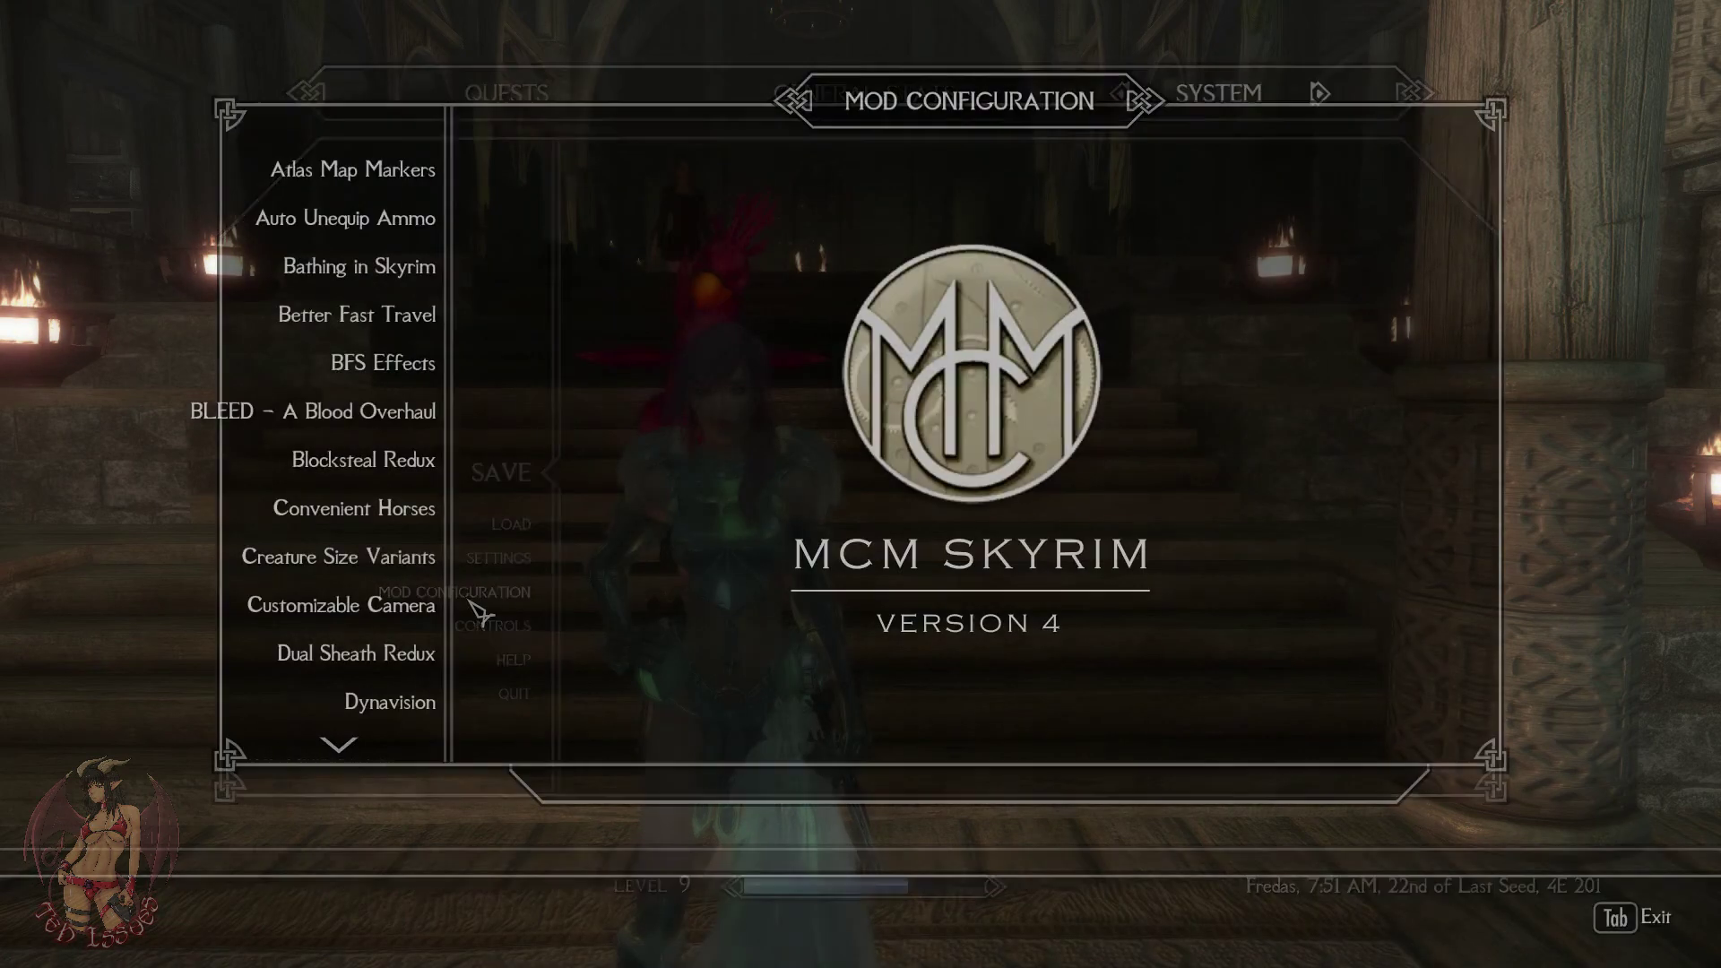
{"action": "scroll", "coordinate": [373, 538], "scroll_direction": "down", "scroll_amount": 4}
{"action": "scroll", "coordinate": [371, 538], "scroll_direction": "down", "scroll_amount": 14}
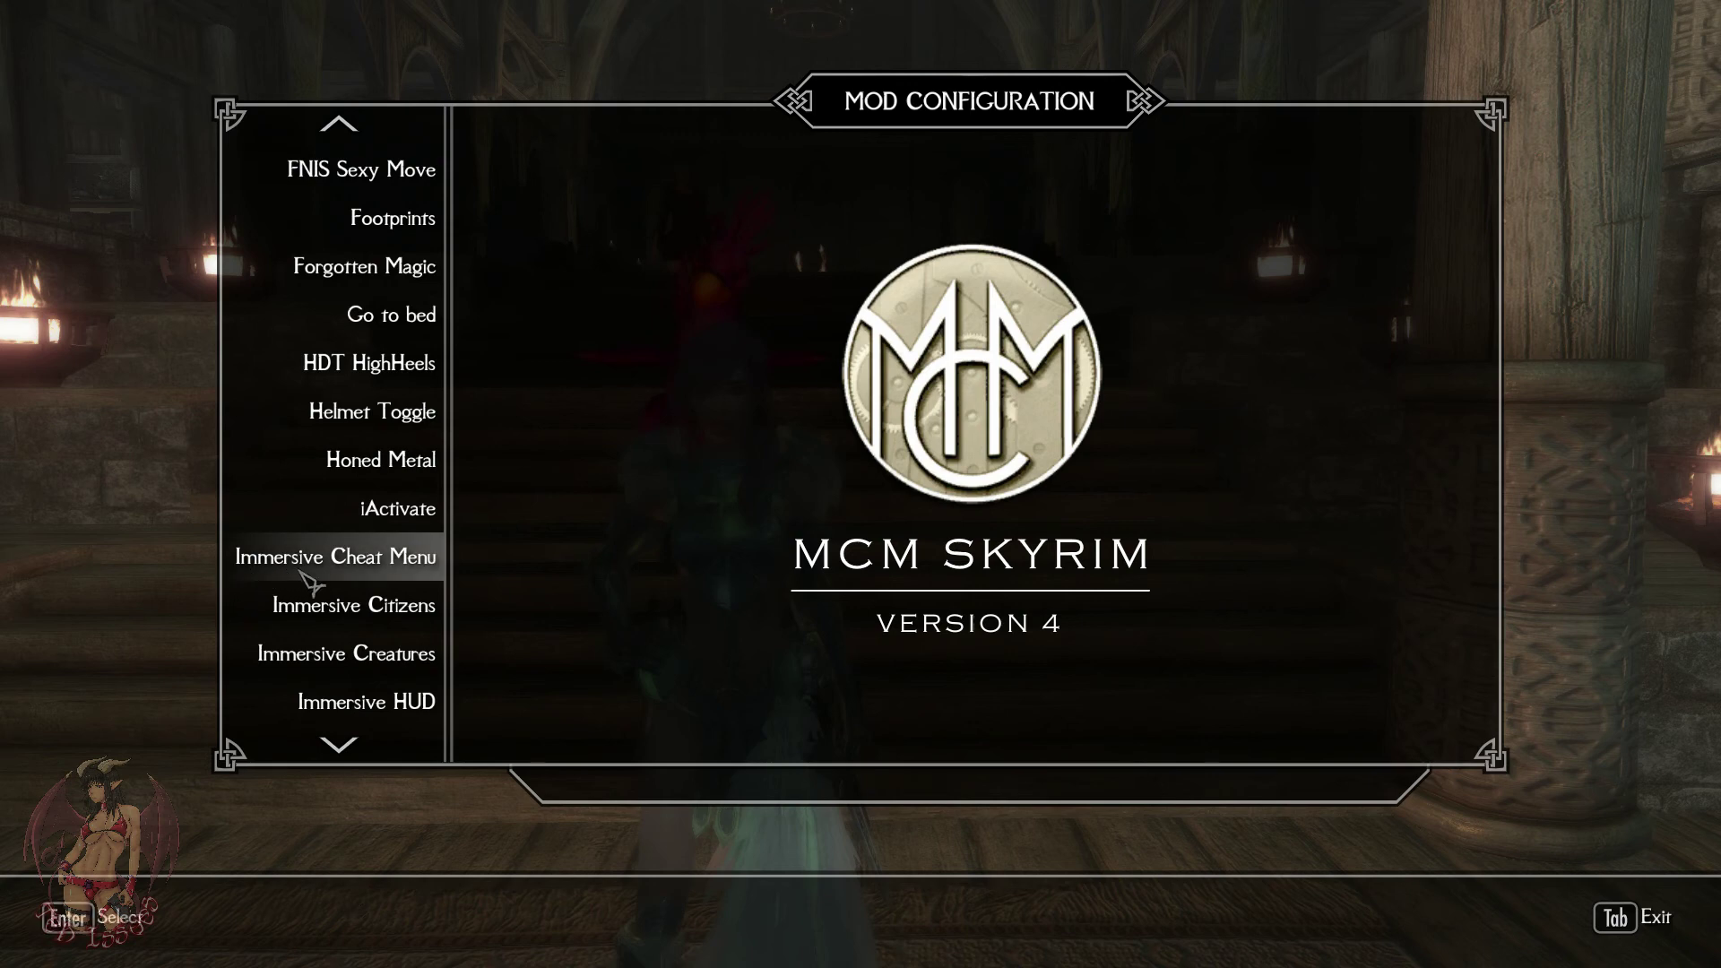
{"action": "left_click", "coordinate": [353, 565]}
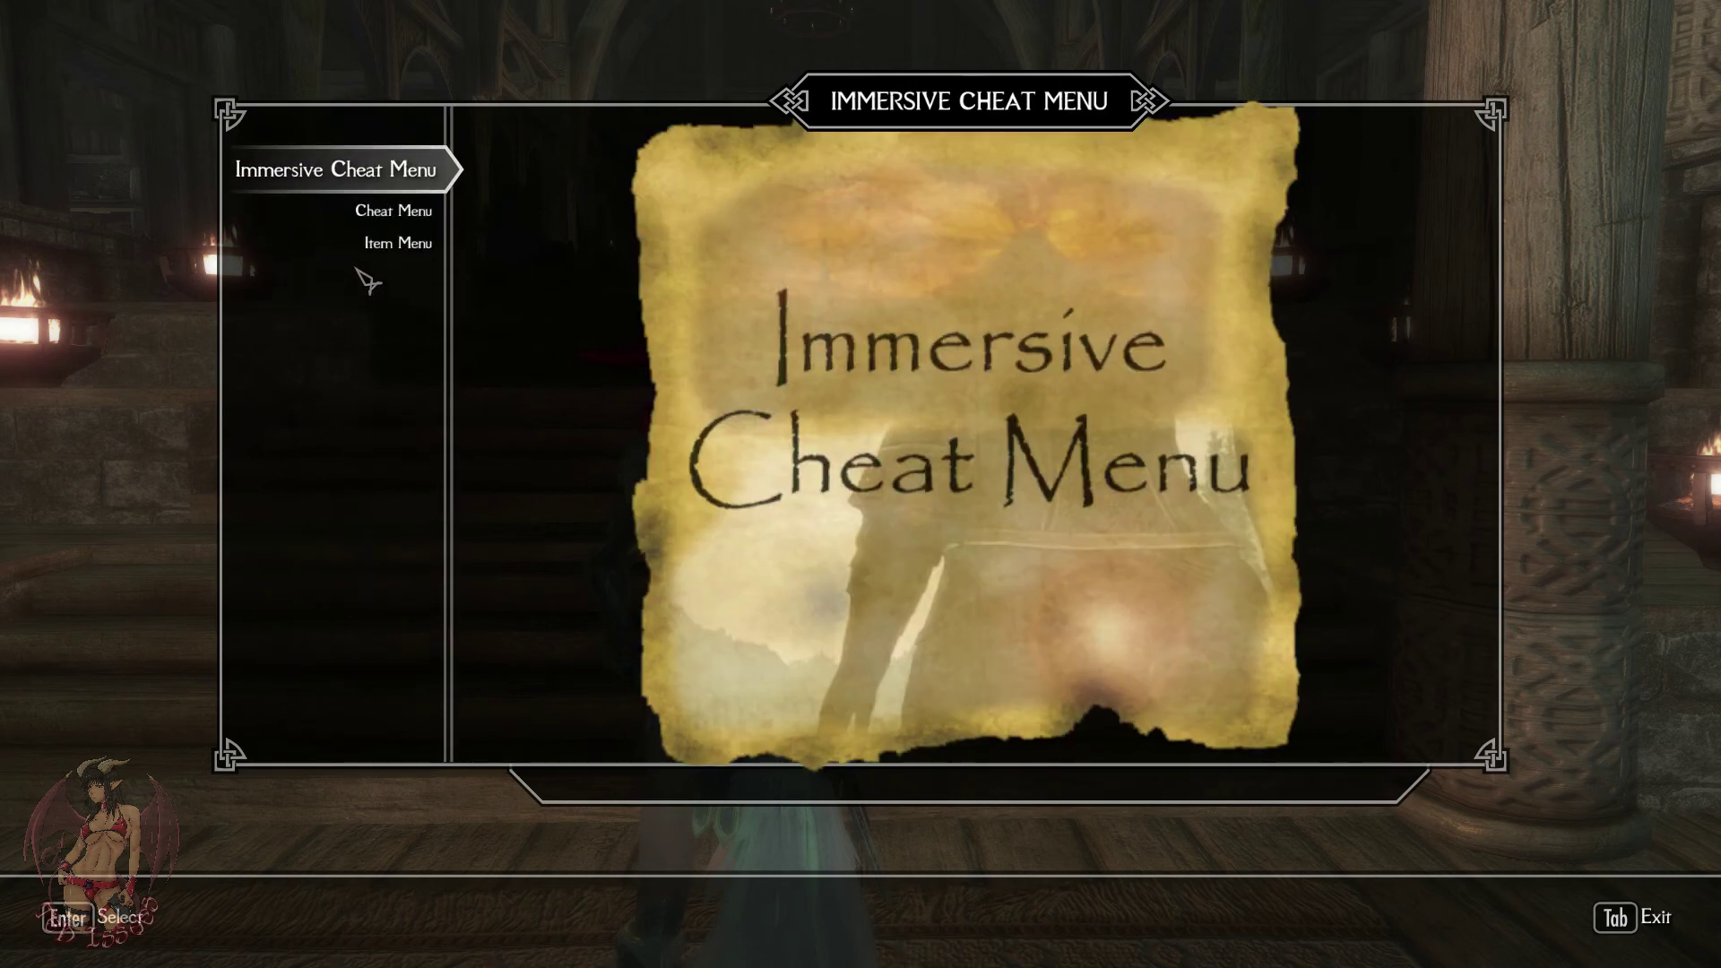
{"action": "left_click", "coordinate": [380, 214]}
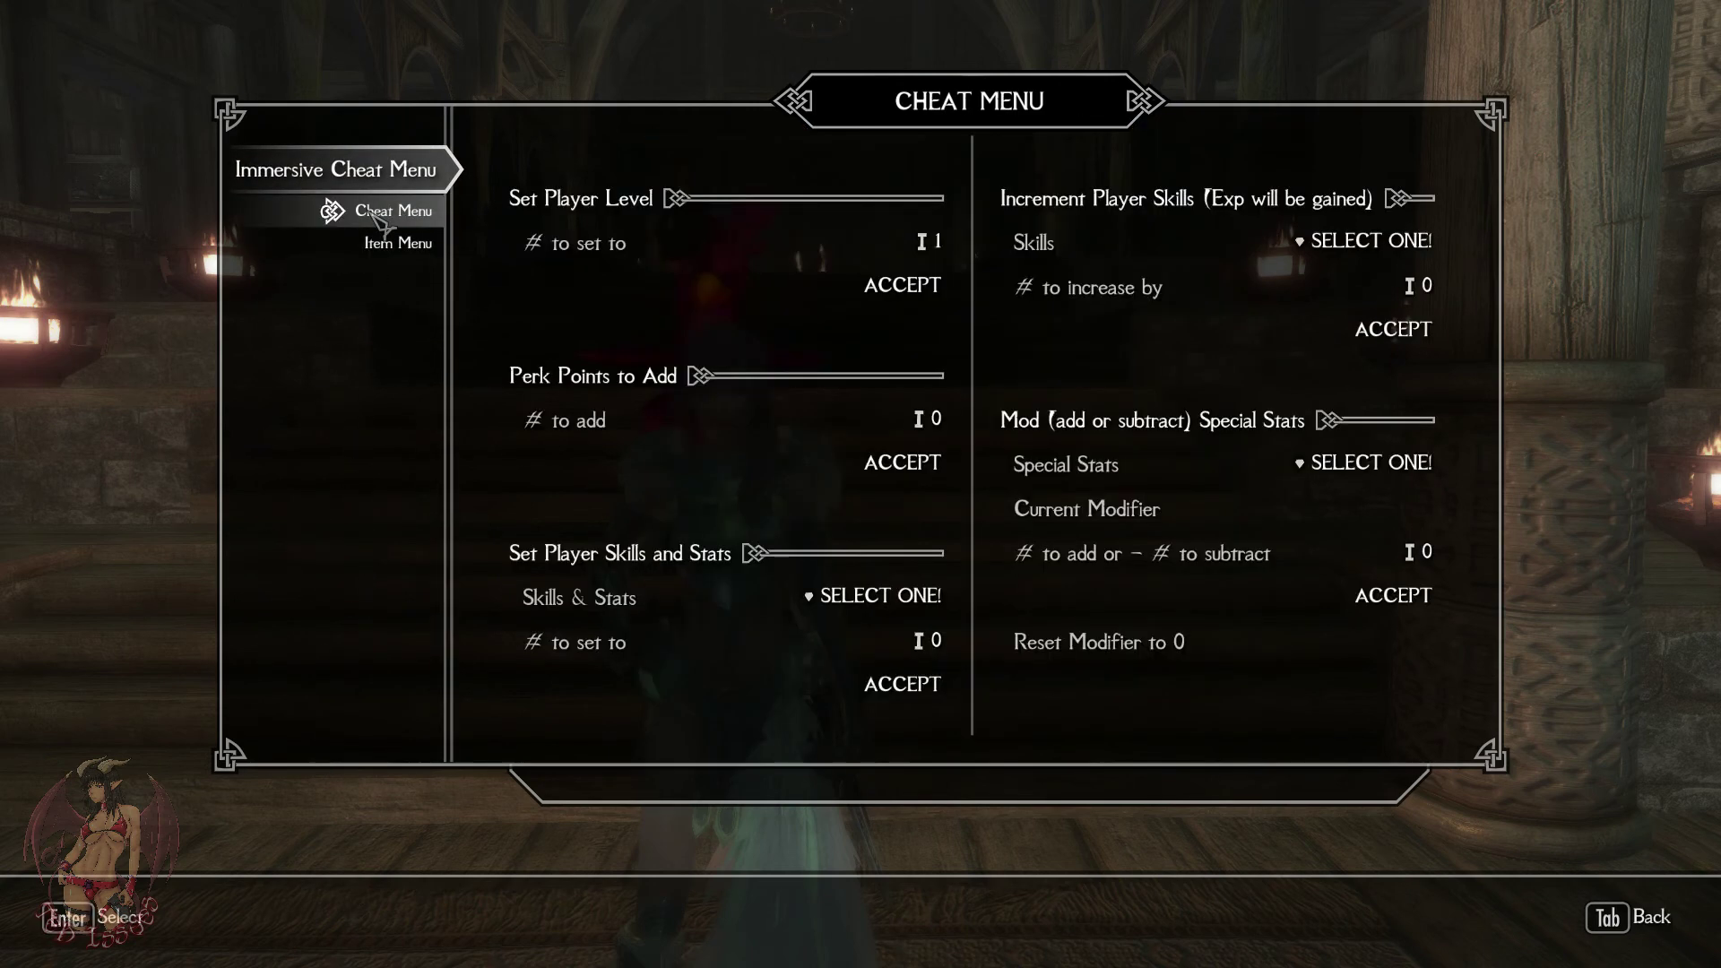
{"action": "left_click", "coordinate": [406, 246]}
{"action": "left_click", "coordinate": [396, 214]}
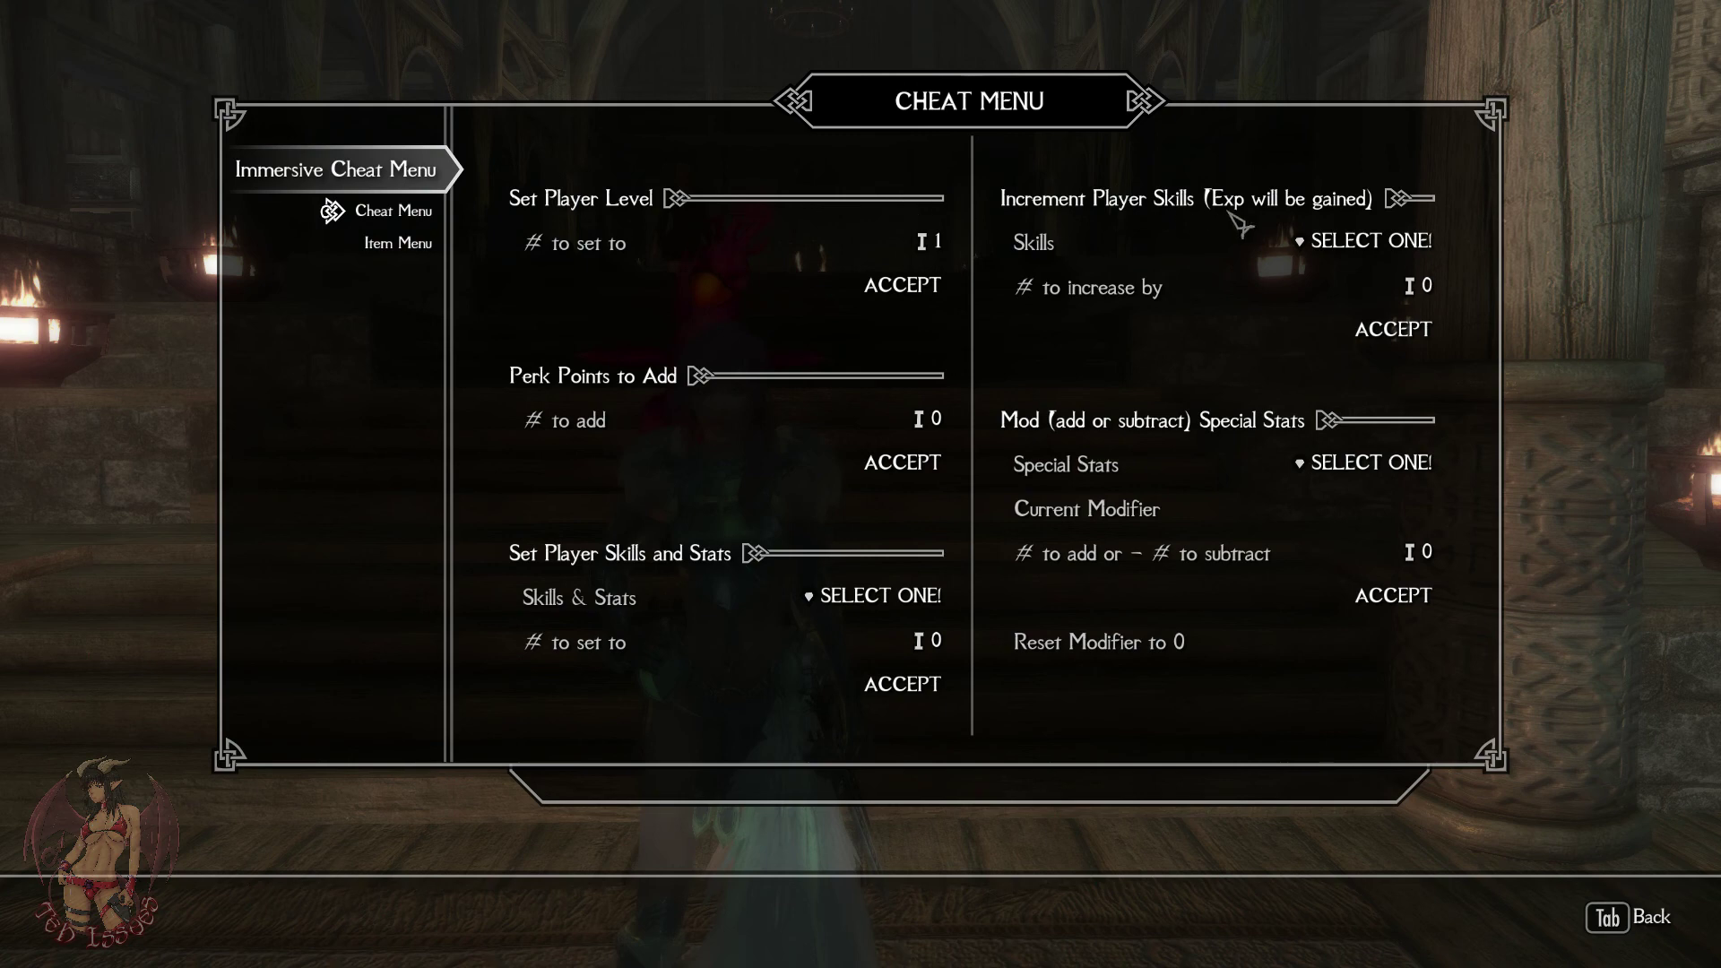
- Increase the player's One Handed skill by 100 under Increment Player Skills and return to the game
{"action": "left_click", "coordinate": [1228, 240]}
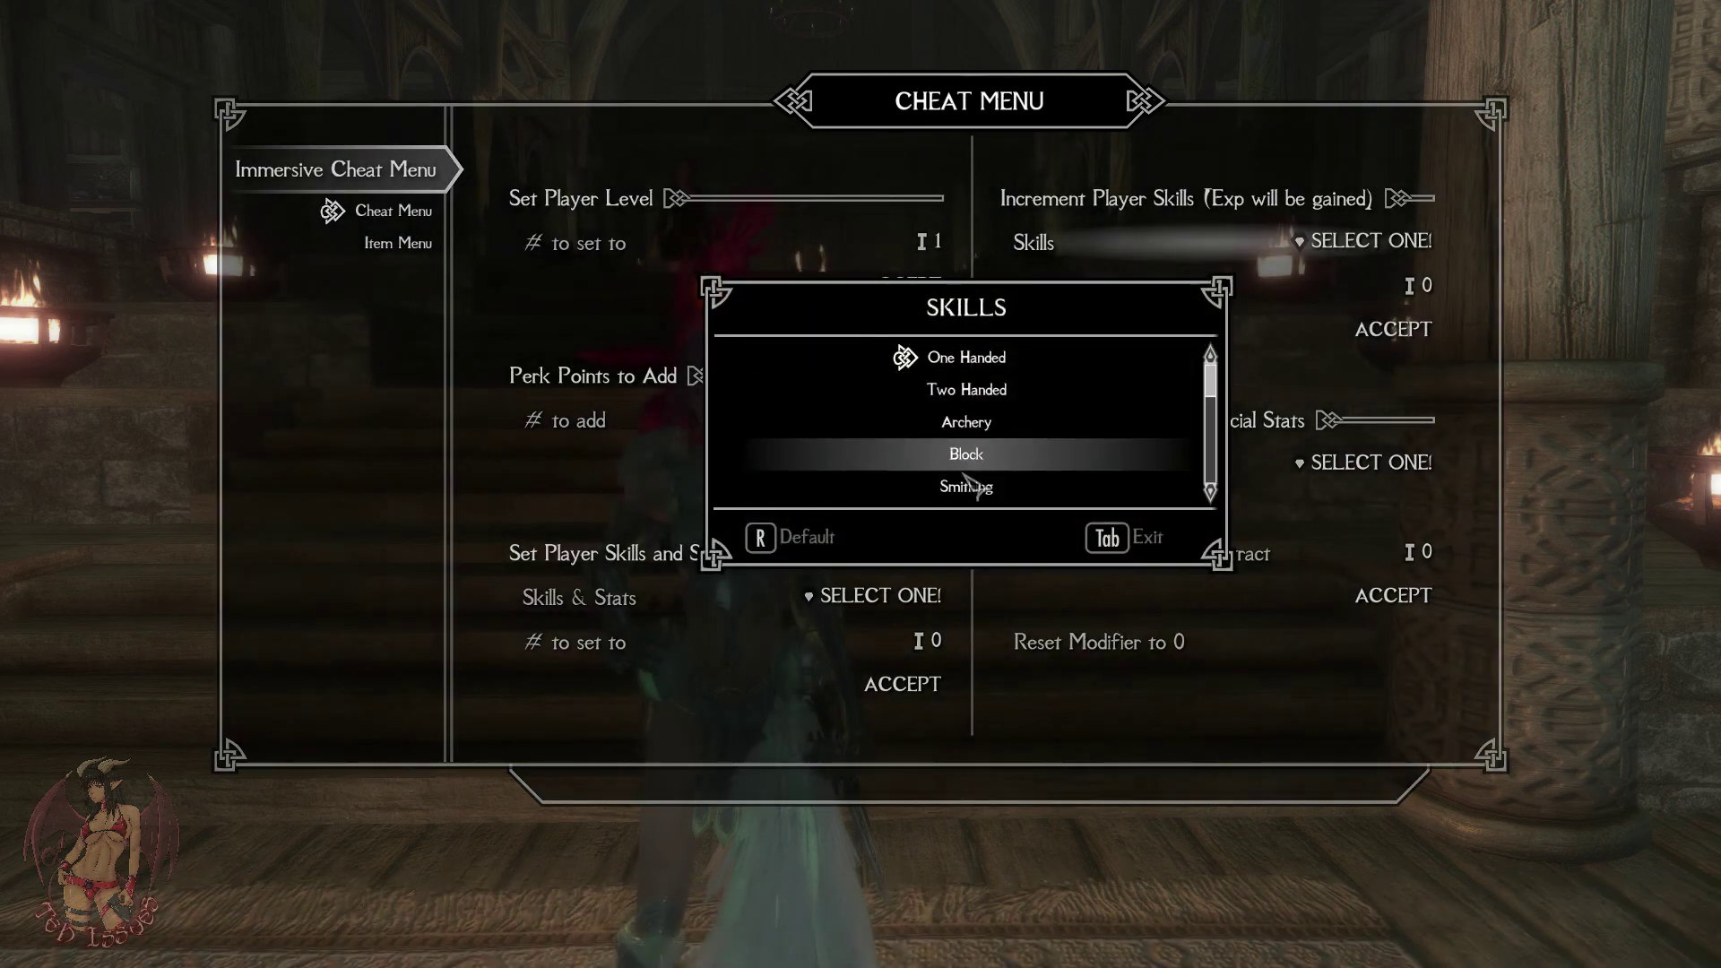
{"action": "left_click", "coordinate": [1145, 244]}
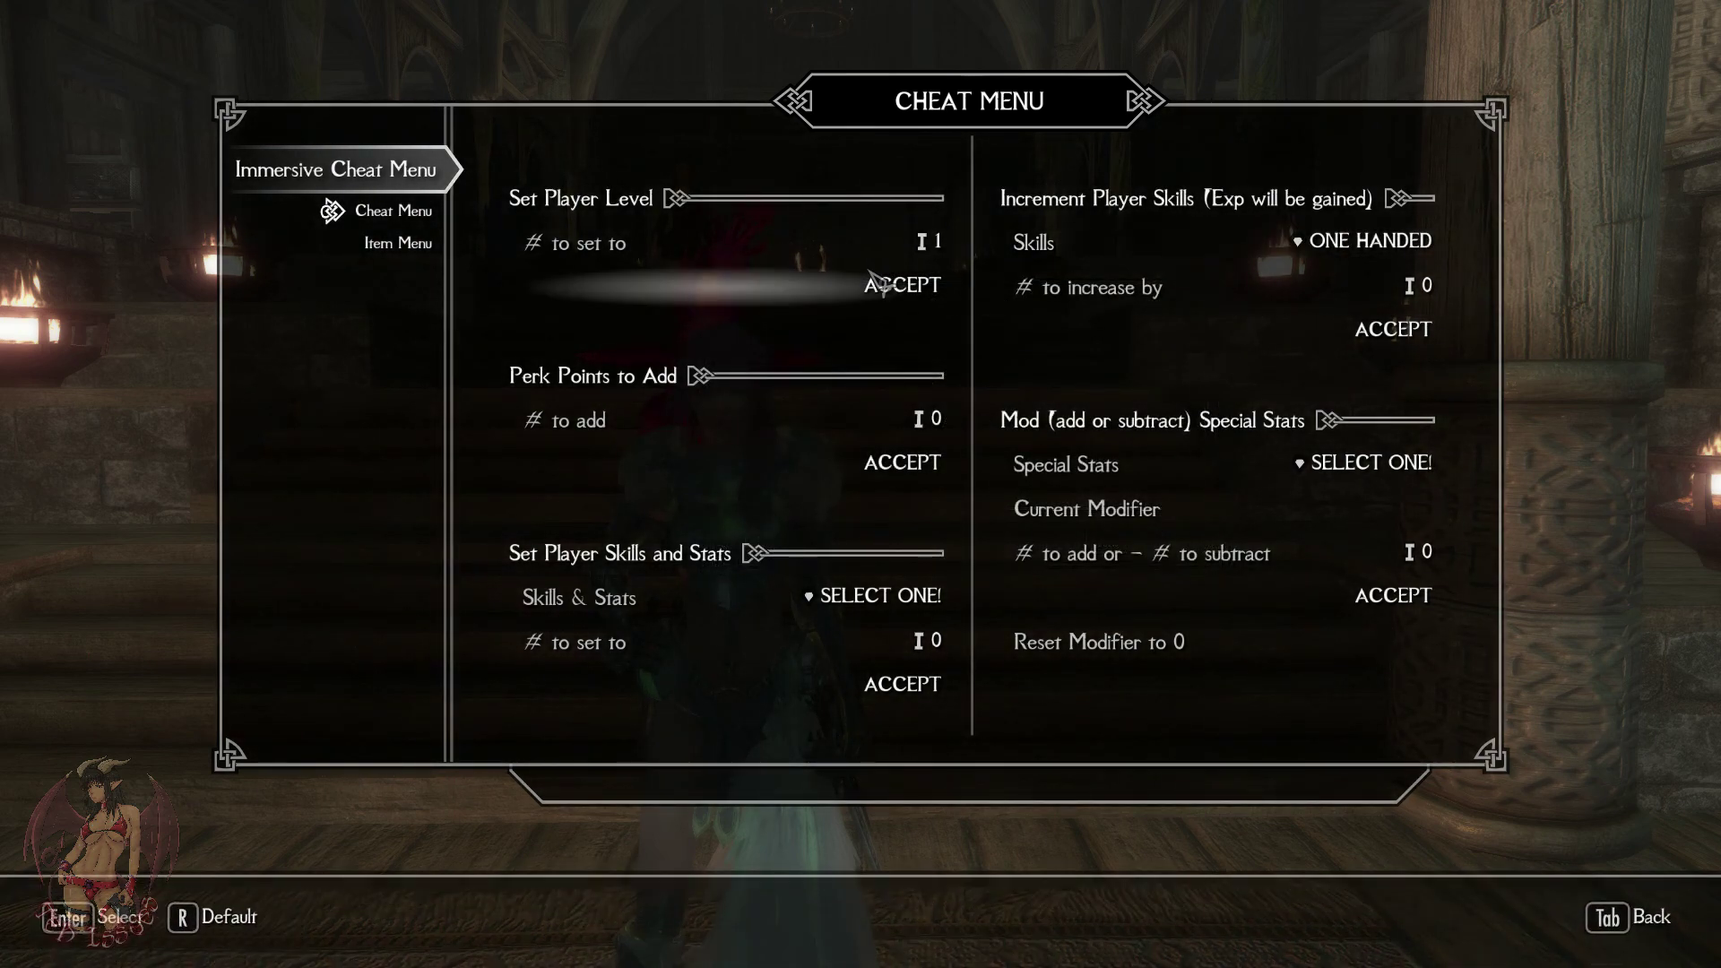
{"action": "left_click", "coordinate": [1271, 296]}
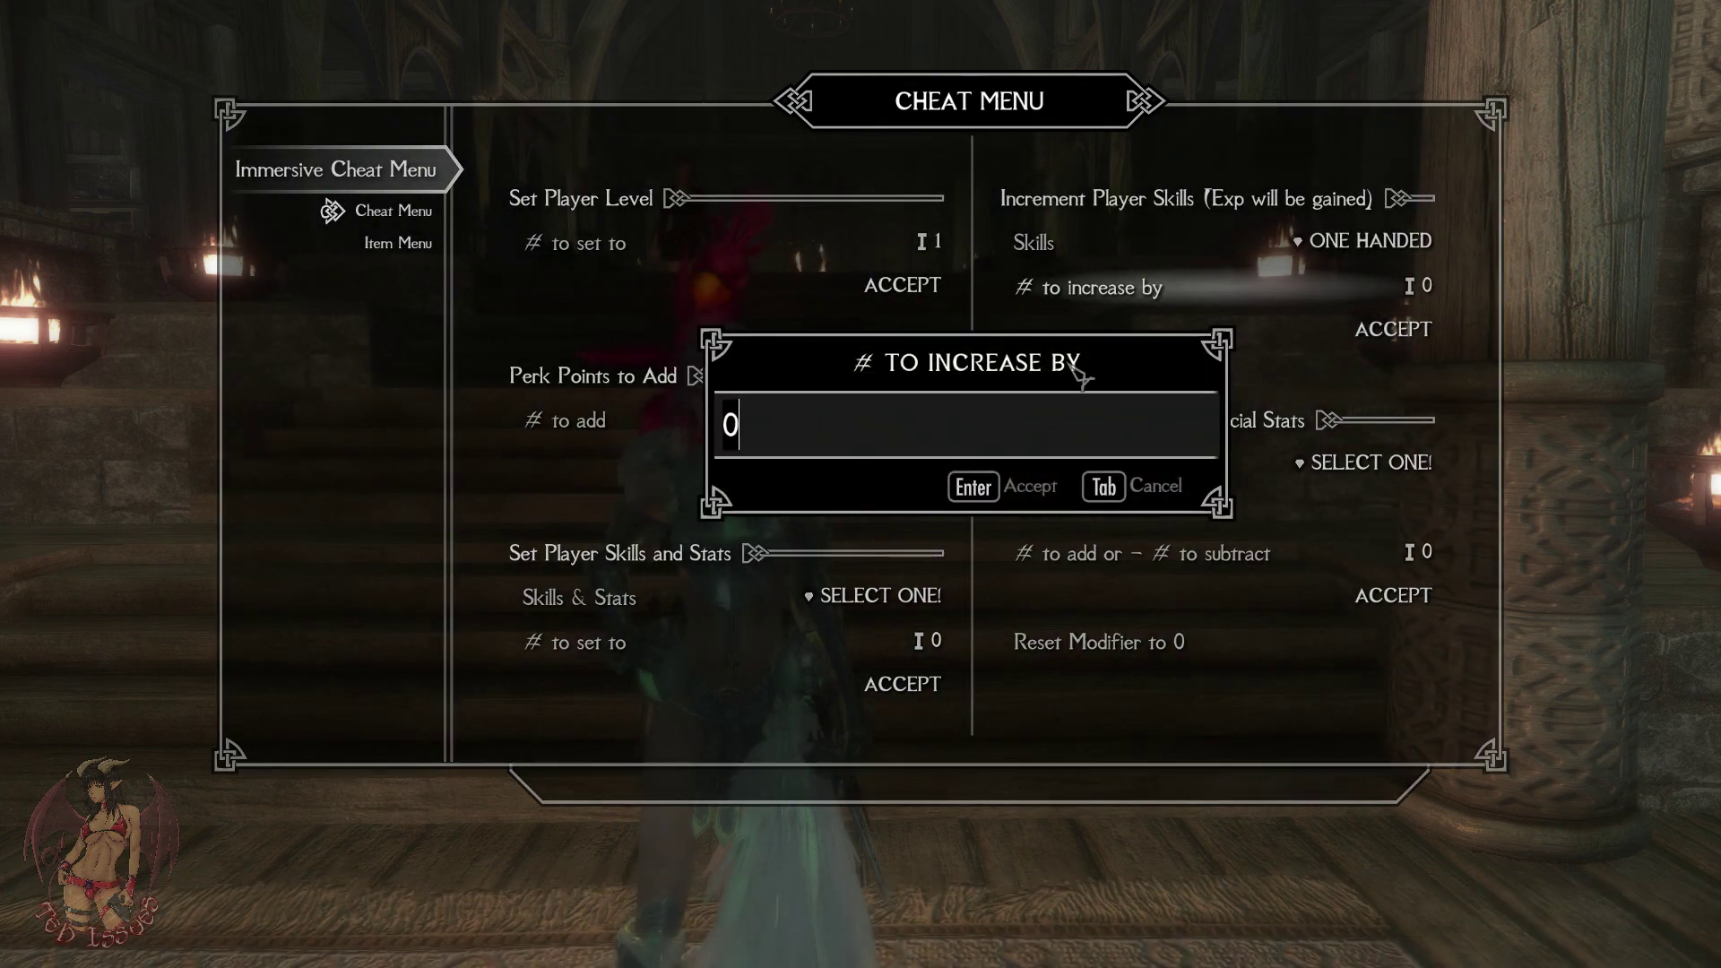
{"action": "type", "text": "100"}
{"action": "key", "text": "Return"}
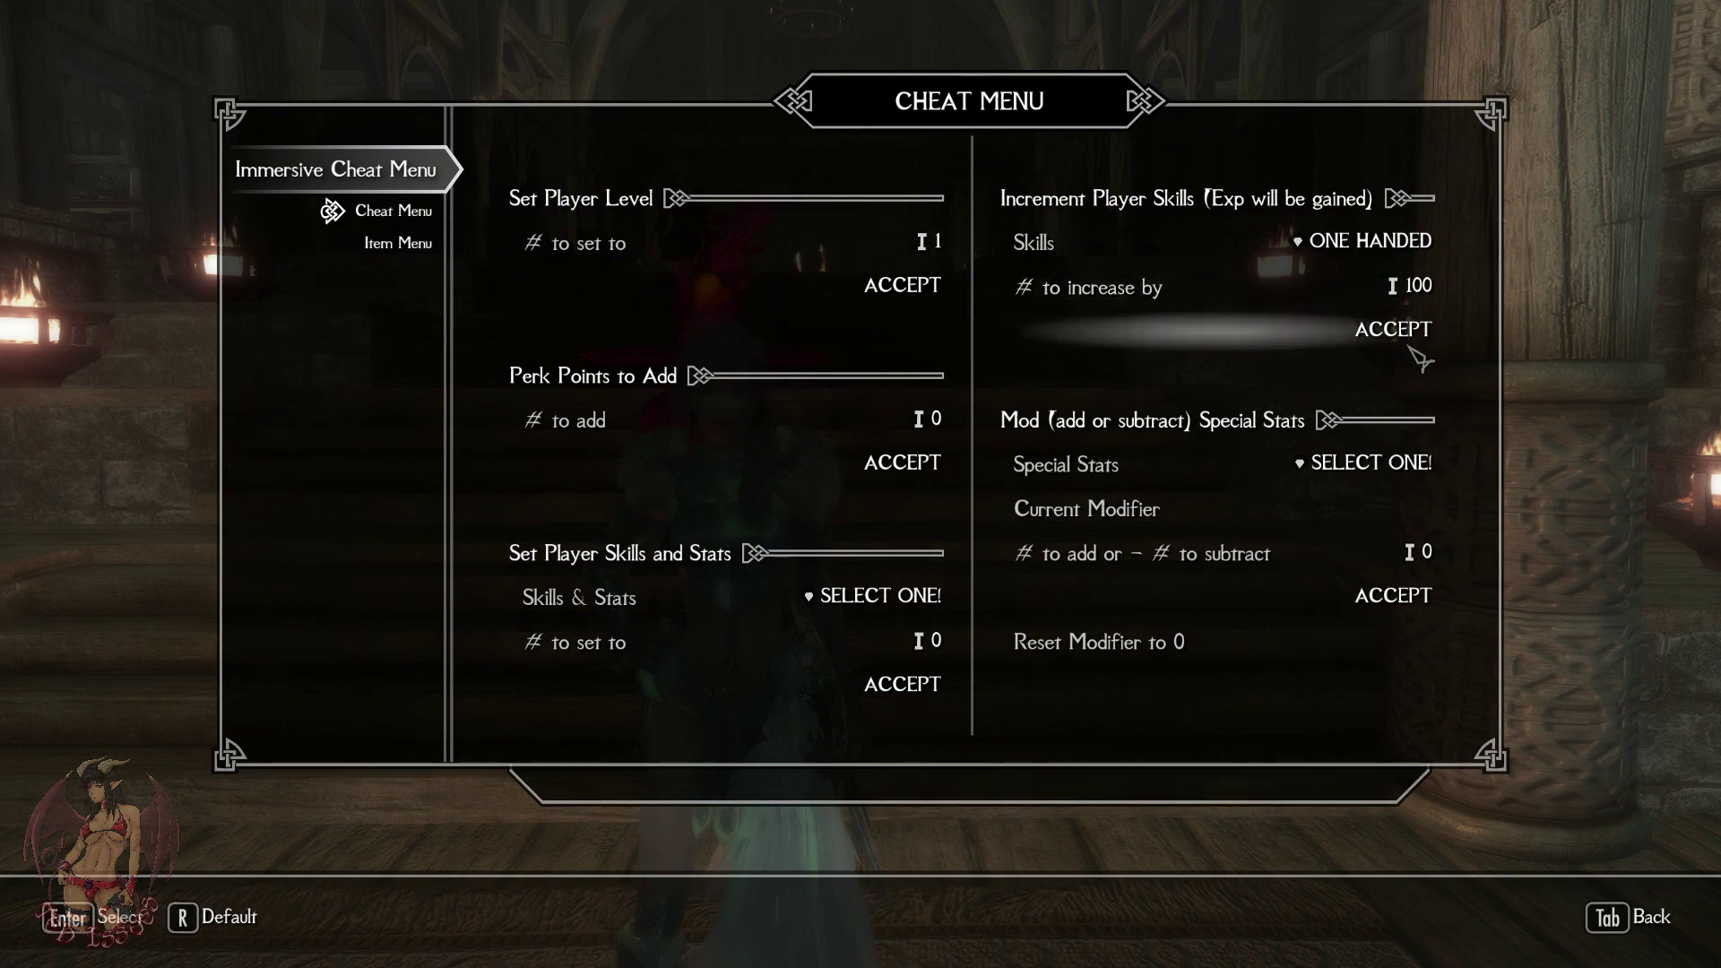
{"action": "key", "text": "Tab"}
{"action": "key", "text": "Tab"}
{"action": "key", "text": "Tab"}
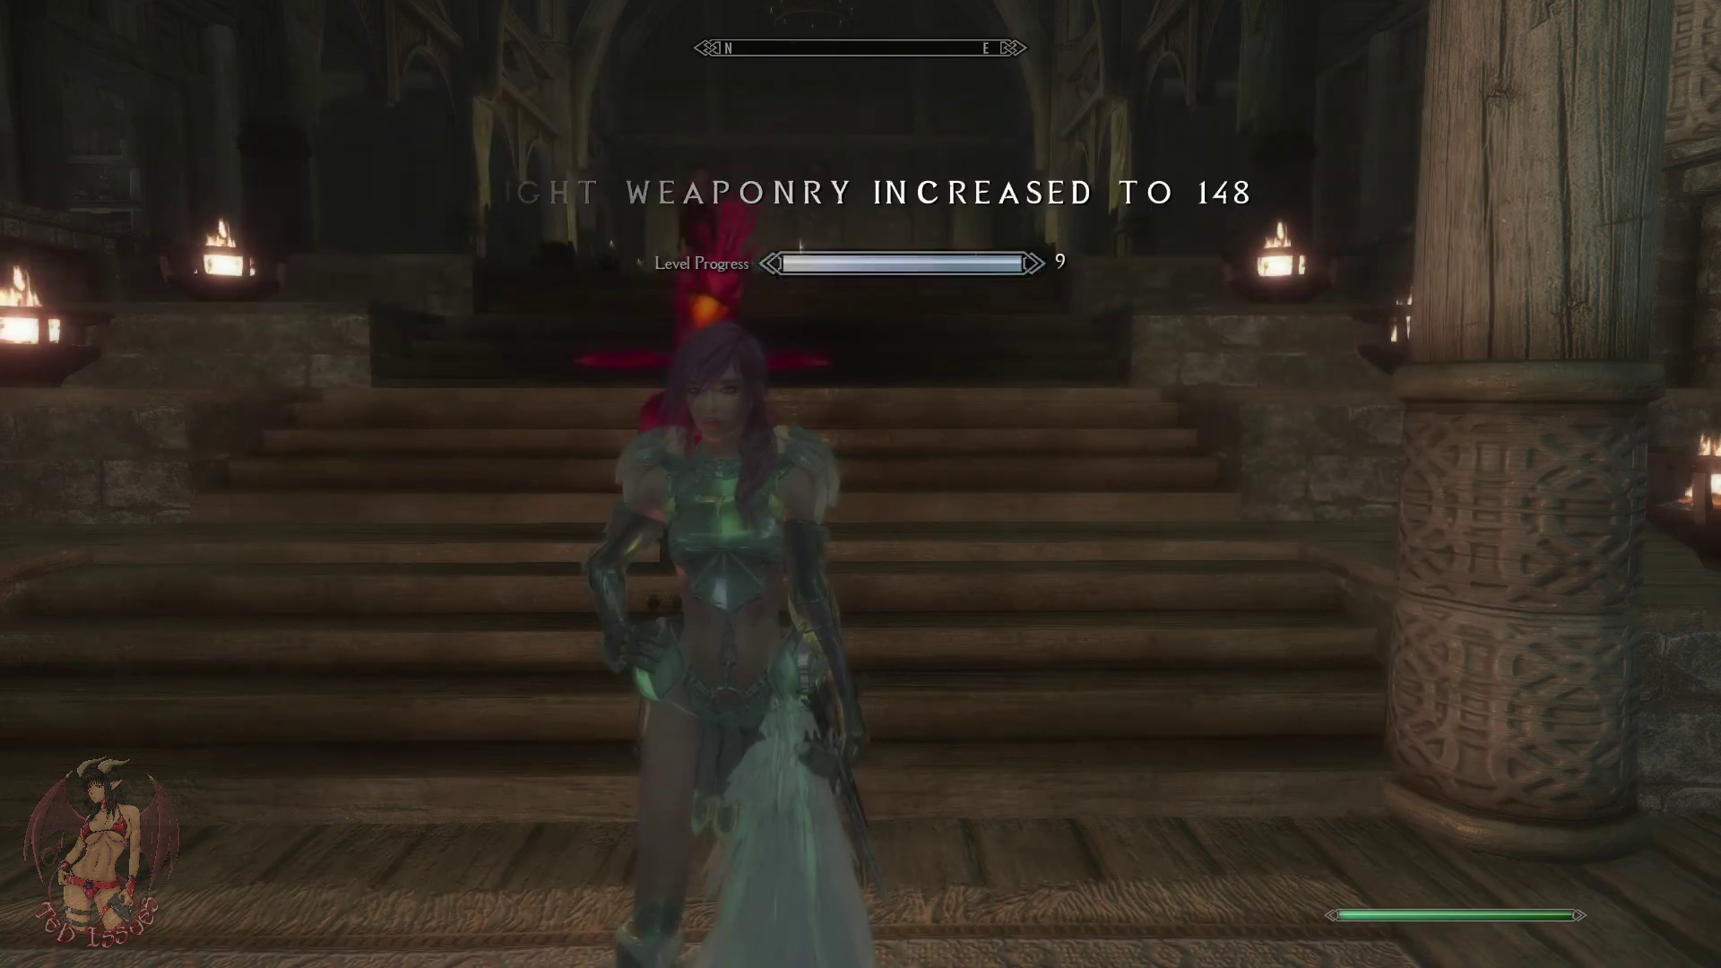